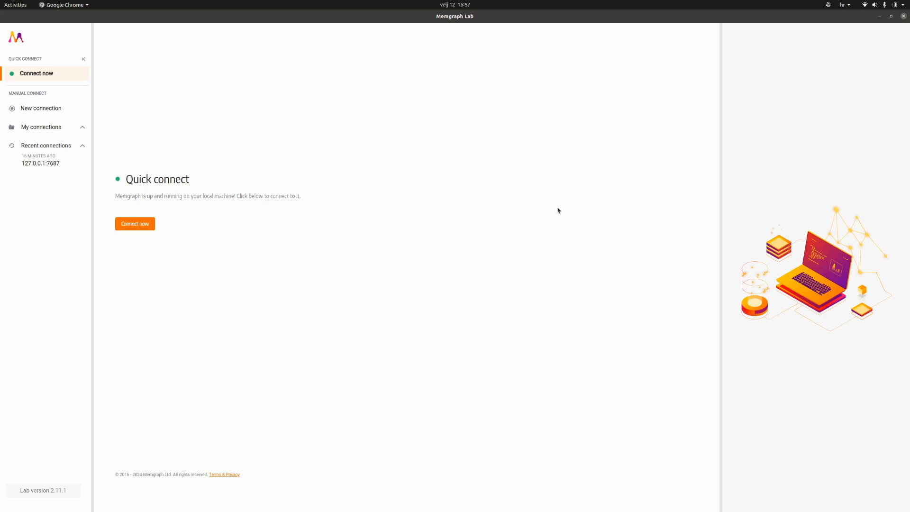
Connect to the local Memgraph instance and check its node count, relationship count and memory usage
click(144, 224)
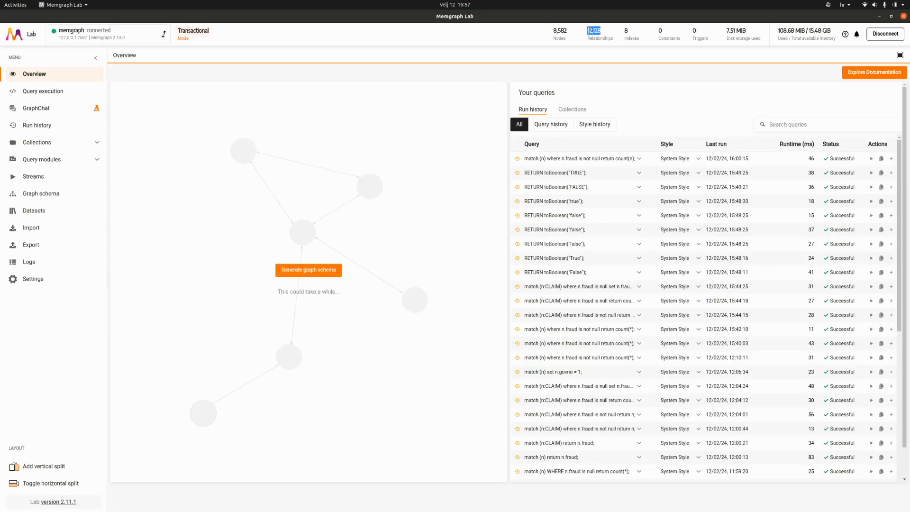
double_click(558, 31)
double_click(594, 31)
click(434, 38)
double_click(782, 30)
Find the Vehicle Insurance Data template dataset and view its import confirmation without importing it
click(34, 211)
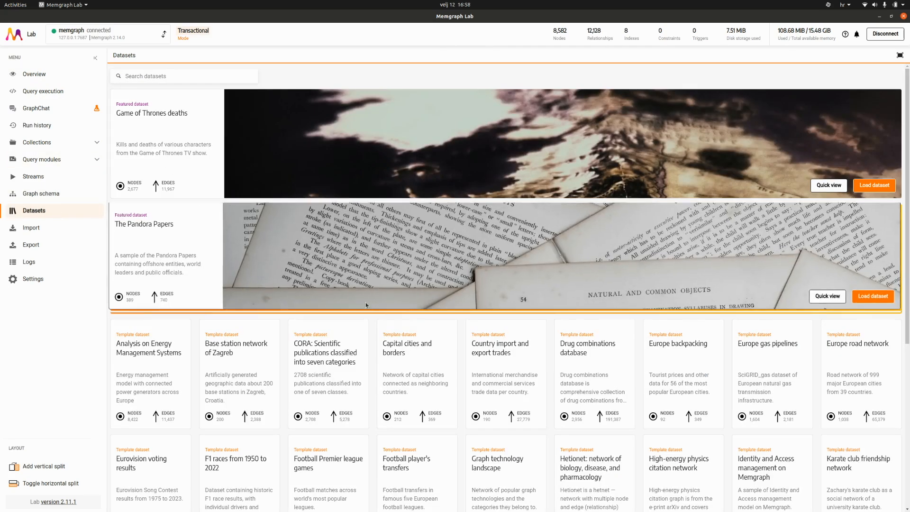
scroll(367, 303, down, 5)
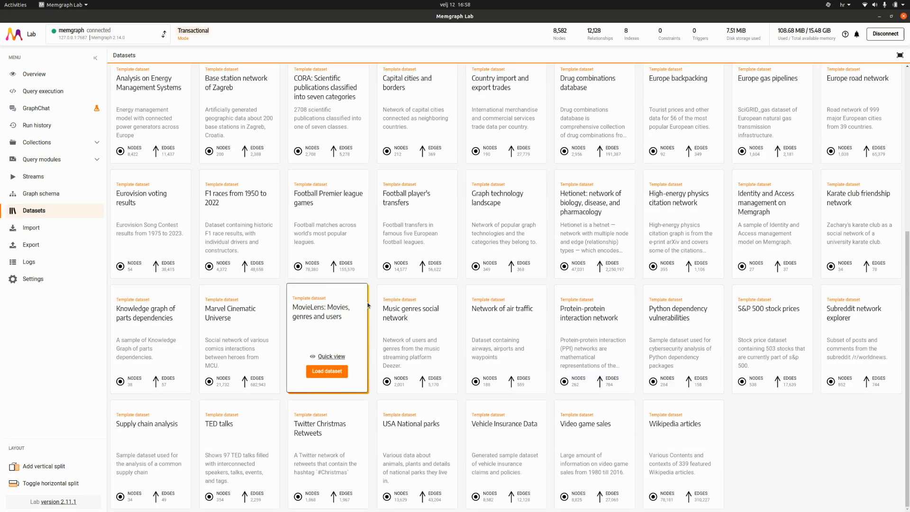
triple_click(492, 423)
click(511, 489)
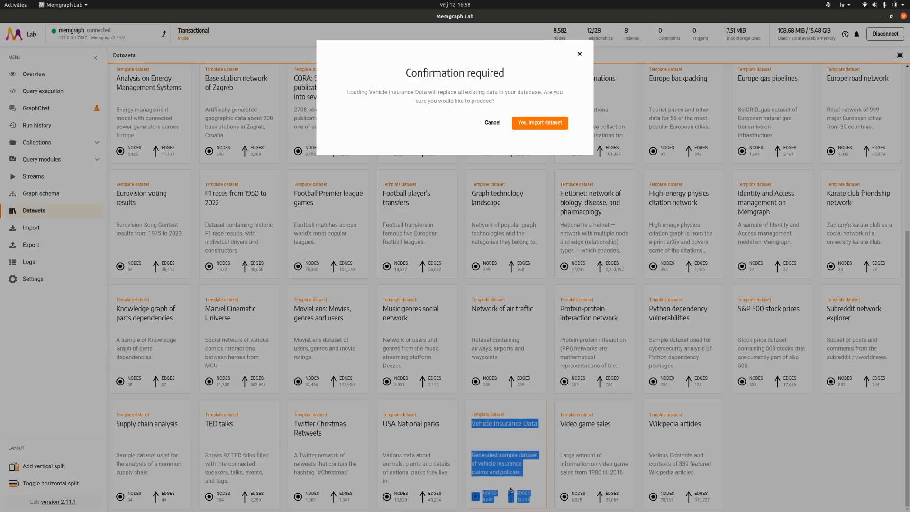
click(580, 55)
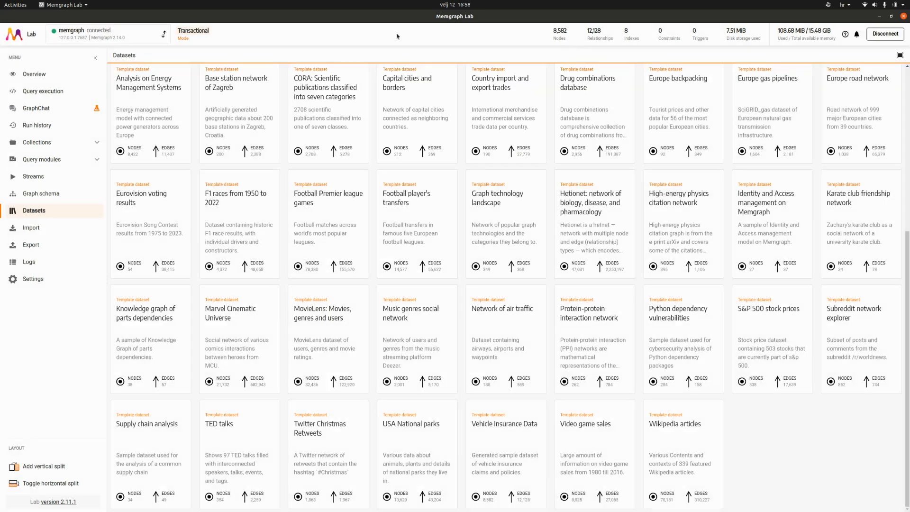
Generate the graph schema and spread its nodes apart so the relationship labels are readable
click(45, 198)
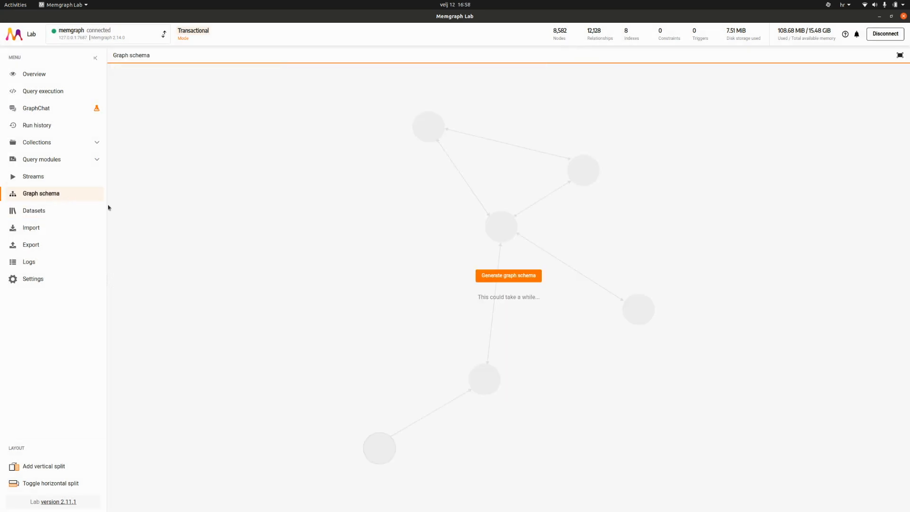
click(518, 274)
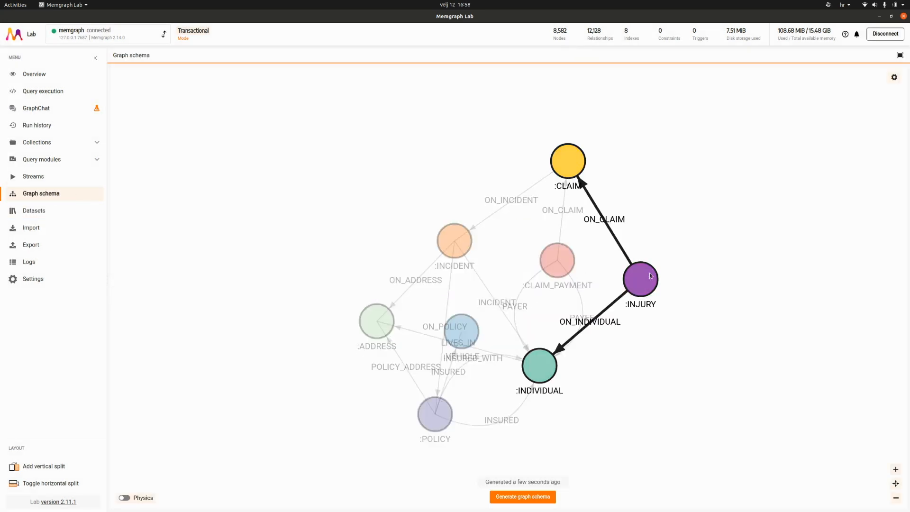
drag(641, 280, 734, 297)
drag(455, 241, 417, 175)
drag(376, 321, 263, 286)
drag(434, 414, 383, 419)
drag(461, 331, 313, 346)
drag(268, 375, 244, 406)
drag(538, 365, 563, 425)
drag(539, 263, 588, 275)
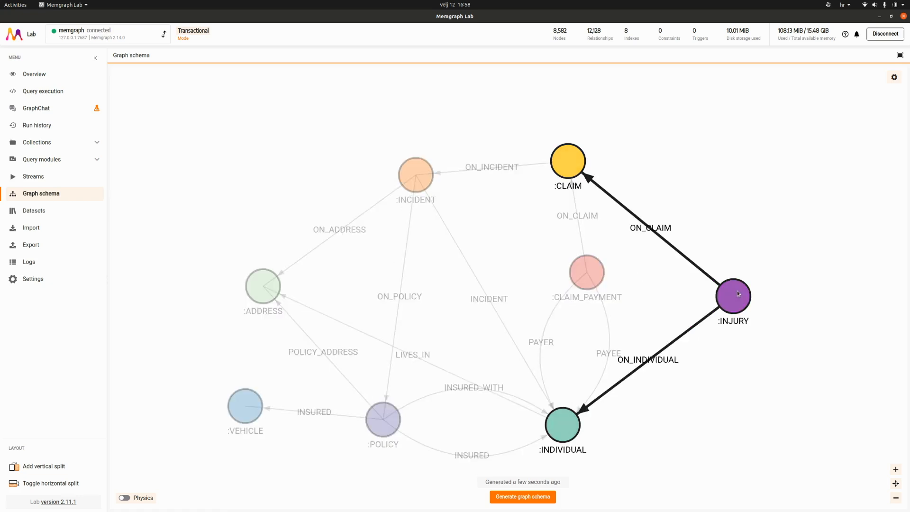
drag(733, 296, 797, 256)
Inspect the property details of the CLAIM node, including the fraud property, and close them
click(572, 160)
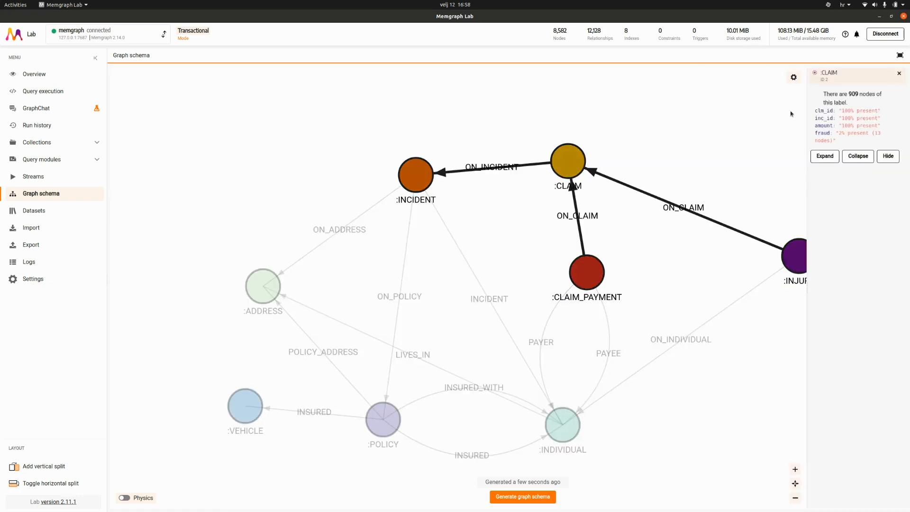
double_click(823, 132)
click(899, 75)
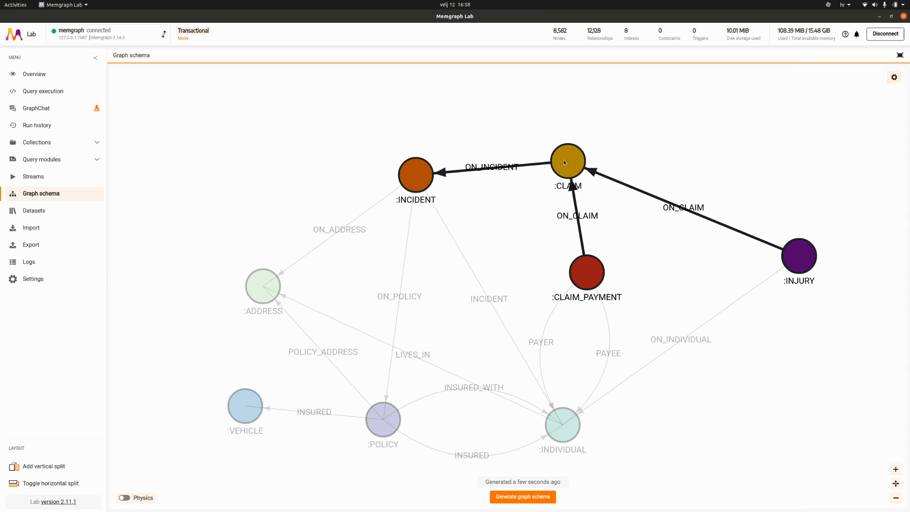
Move the CLAIM and INCIDENT nodes higher in the schema and clear the node selection
drag(565, 161, 628, 123)
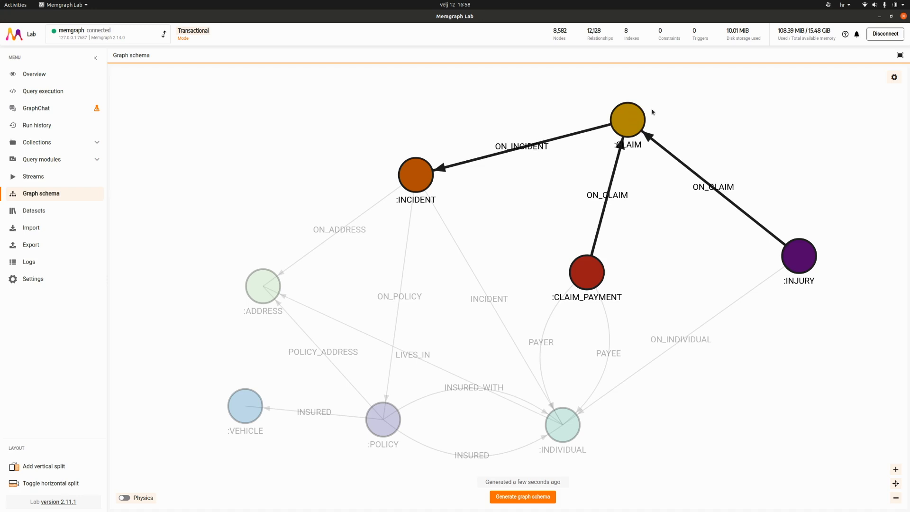
click(710, 104)
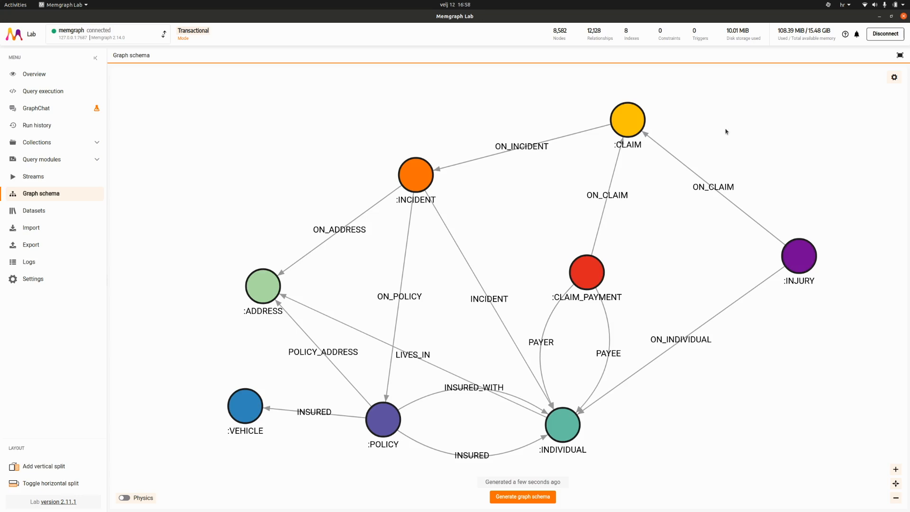
drag(628, 118, 649, 94)
drag(414, 169, 406, 135)
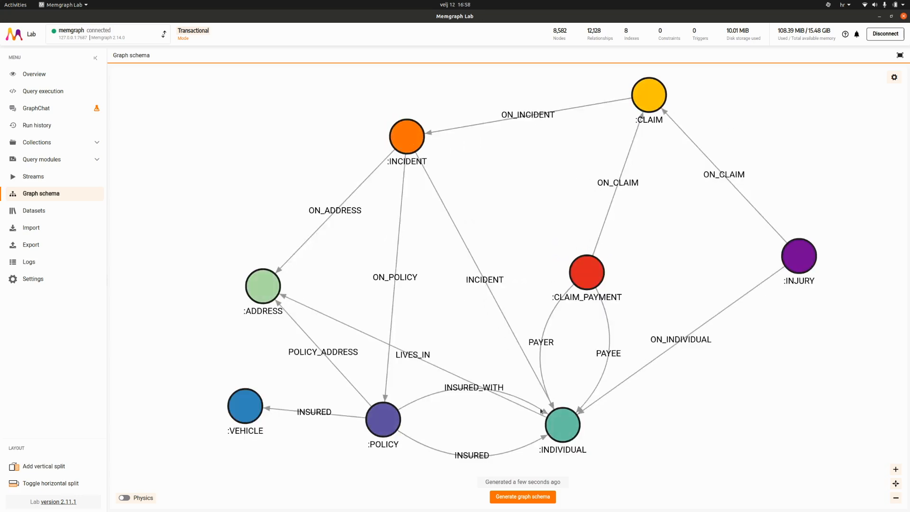
Space out the INDIVIDUAL, INJURY, POLICY, VEHICLE, ADDRESS, INCIDENT and CLAIM_PAYMENT nodes across the schema
mouse_move(562, 427)
mouse_down()
mouse_move(546, 406)
mouse_move(578, 423)
mouse_move(569, 418)
mouse_up()
drag(799, 256, 830, 283)
drag(383, 425, 405, 418)
drag(245, 407, 187, 405)
mouse_move(573, 418)
mouse_down()
mouse_move(565, 382)
mouse_move(573, 406)
mouse_up()
drag(262, 286, 216, 242)
drag(405, 138, 420, 98)
drag(592, 269, 617, 235)
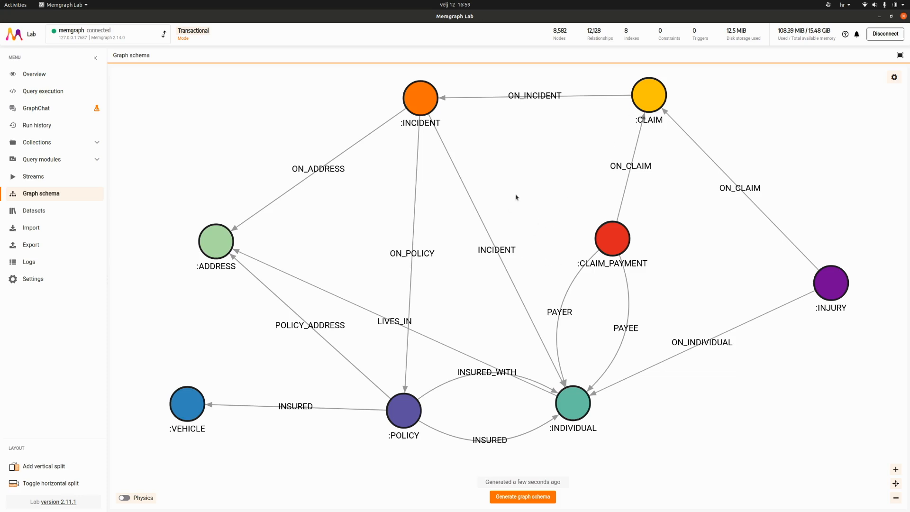
drag(572, 397, 584, 394)
drag(217, 243, 212, 210)
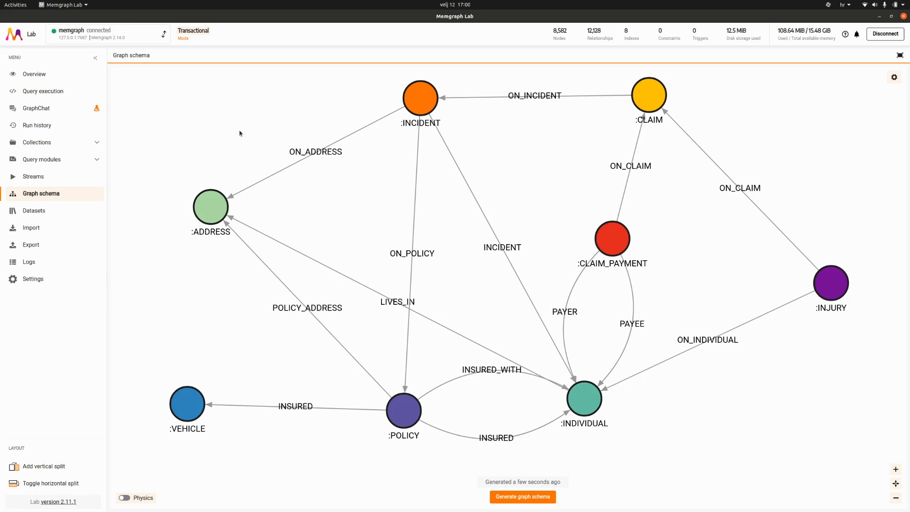
Open the Vehicle Insurance query collection and run the "Match number of policies to an individual" query
click(83, 139)
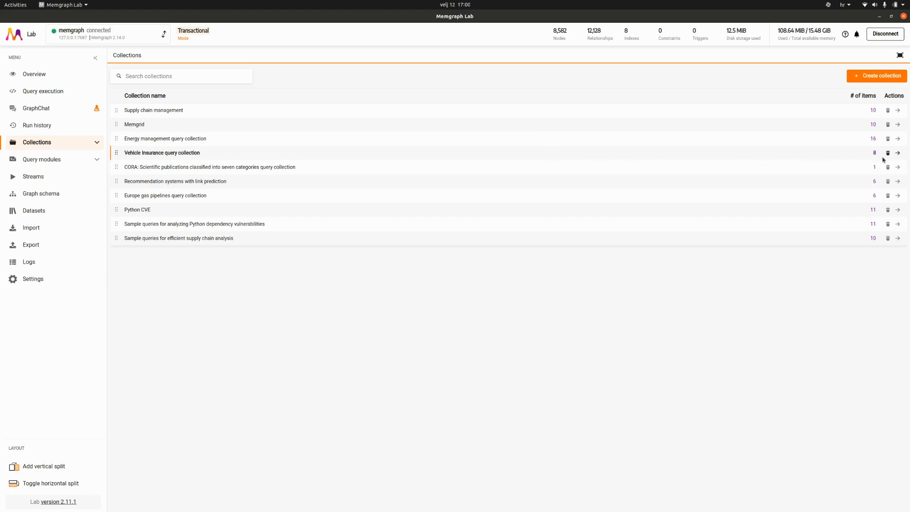
click(897, 153)
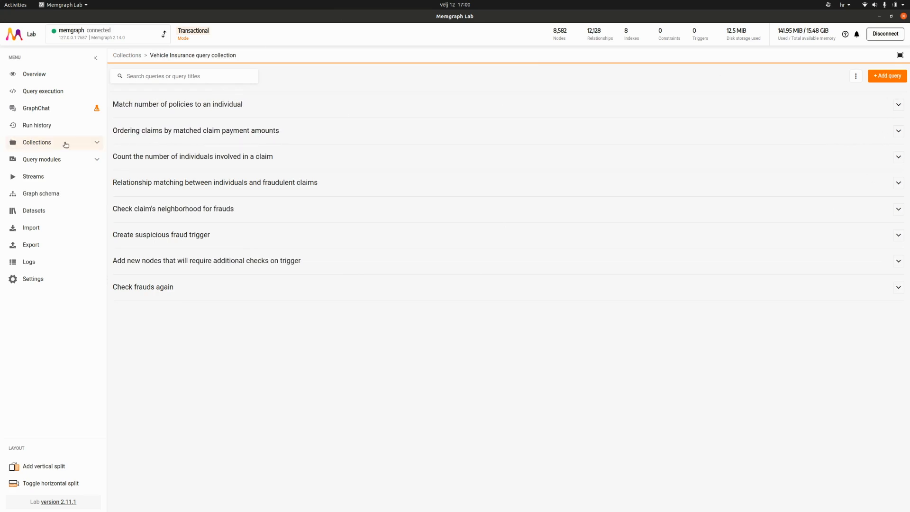
click(899, 104)
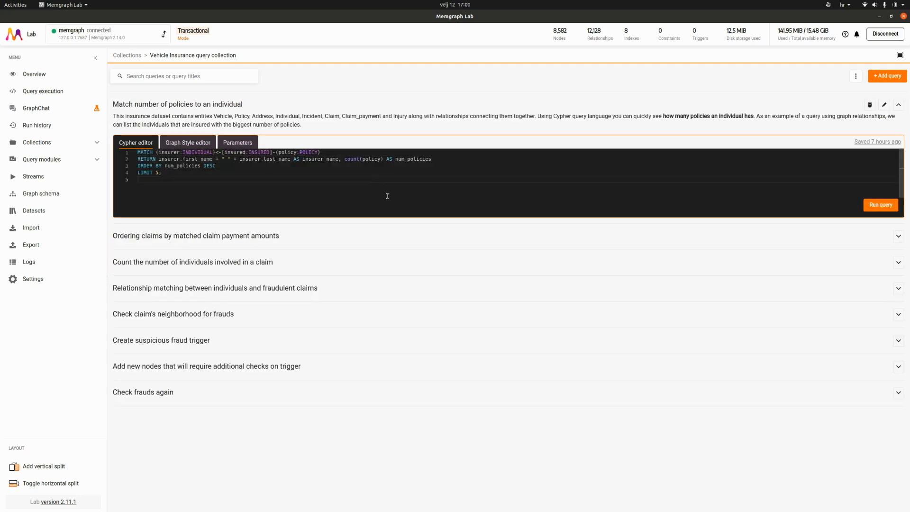
click(282, 185)
click(879, 204)
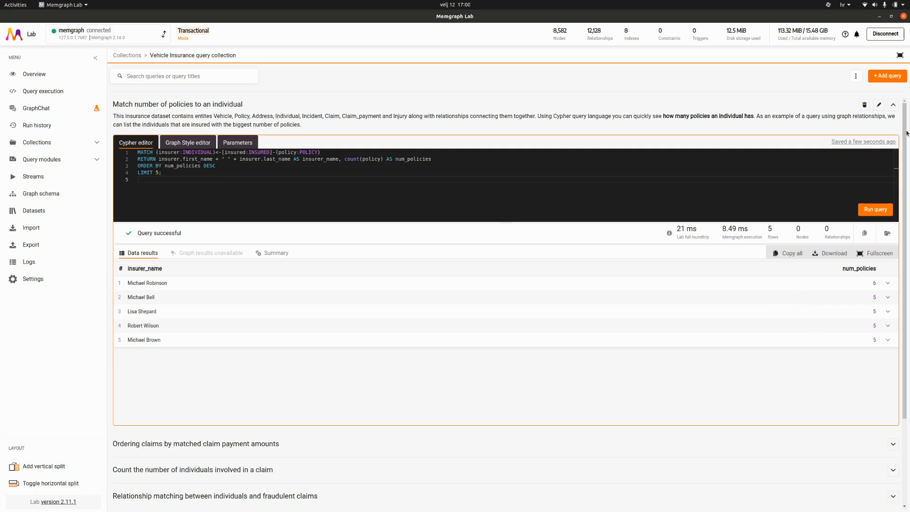
Collapse the policies query and run "Ordering claims by matched claim payment amounts"
click(893, 105)
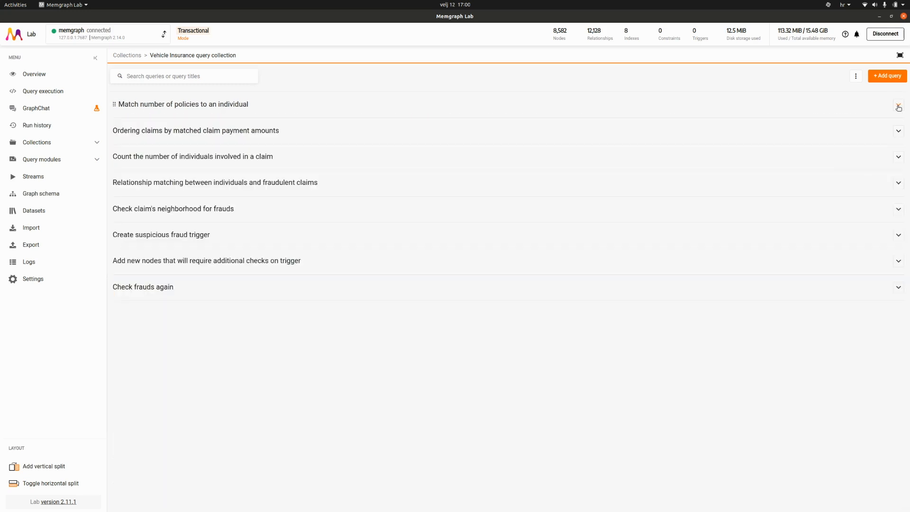
click(898, 129)
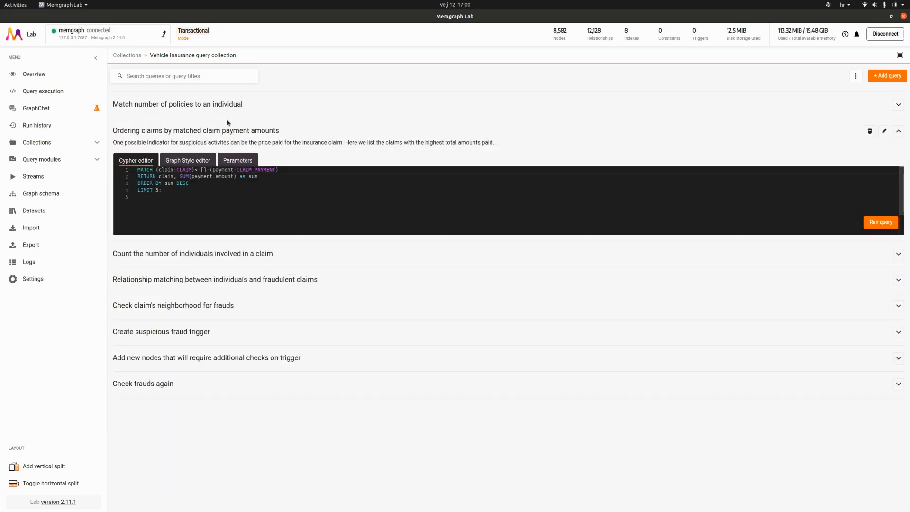
click(479, 198)
click(865, 227)
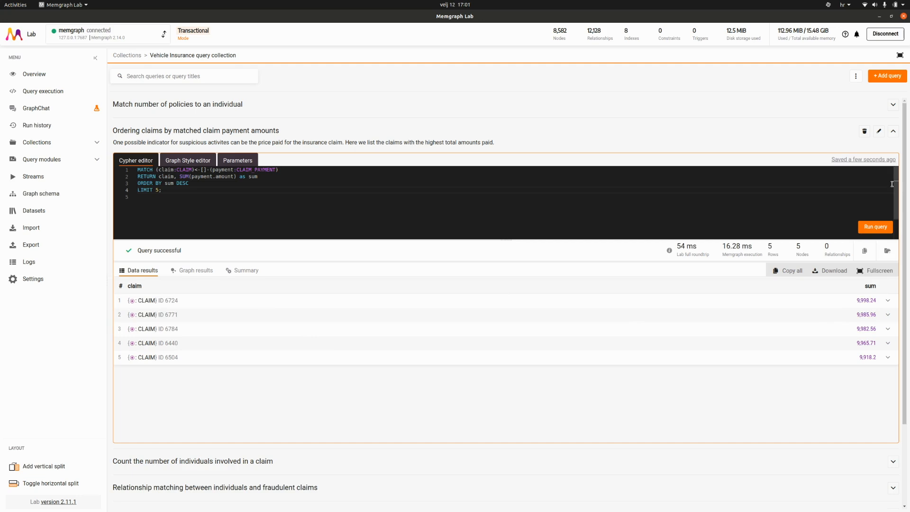
Collapse the claim payments query and run "Count the number of individuals involved in a claim"
click(895, 128)
click(894, 133)
click(897, 157)
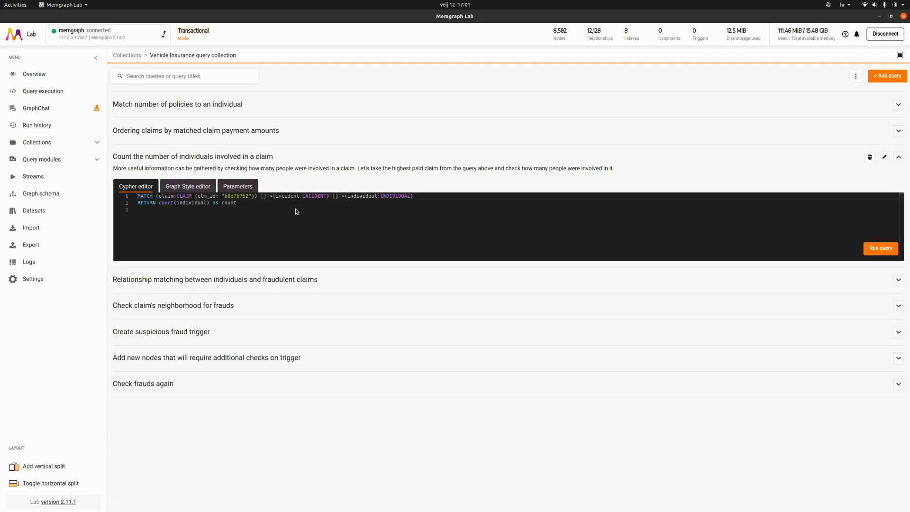
click(866, 245)
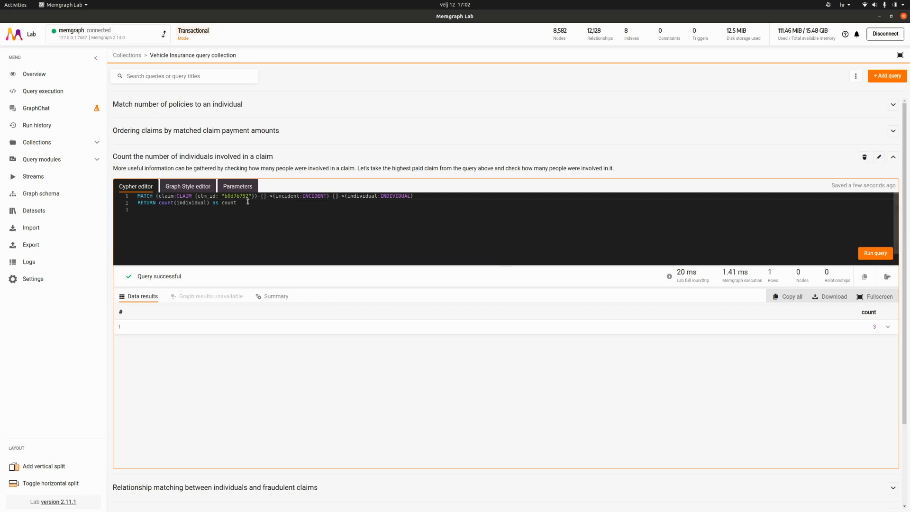
click(261, 208)
Collapse the individuals count query, review the fraud: True filter in "Relationship matching between individuals and fraudulent claims", and run that query
click(894, 161)
click(897, 183)
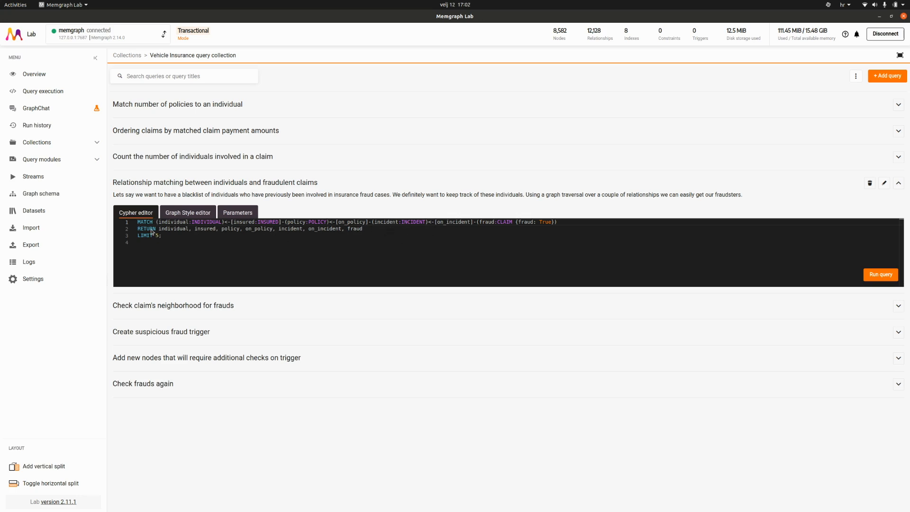
click(544, 226)
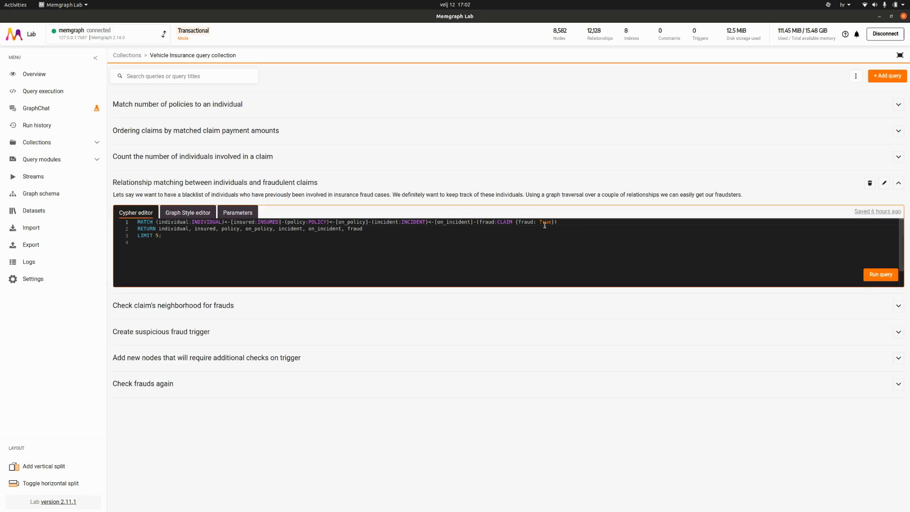
double_click(504, 223)
click(564, 228)
click(640, 237)
click(880, 275)
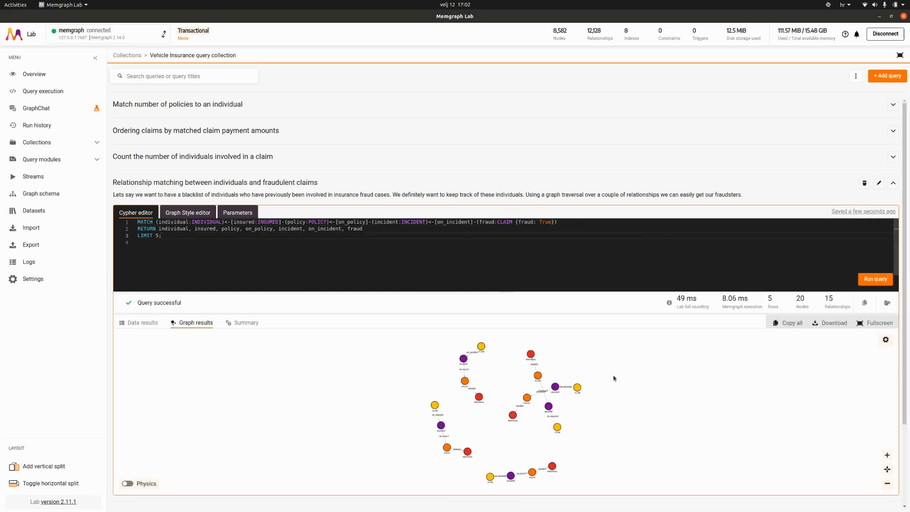
Load the saved vehicle-insurance graph style for the fraudulent claims results
drag(555, 388, 519, 390)
click(188, 212)
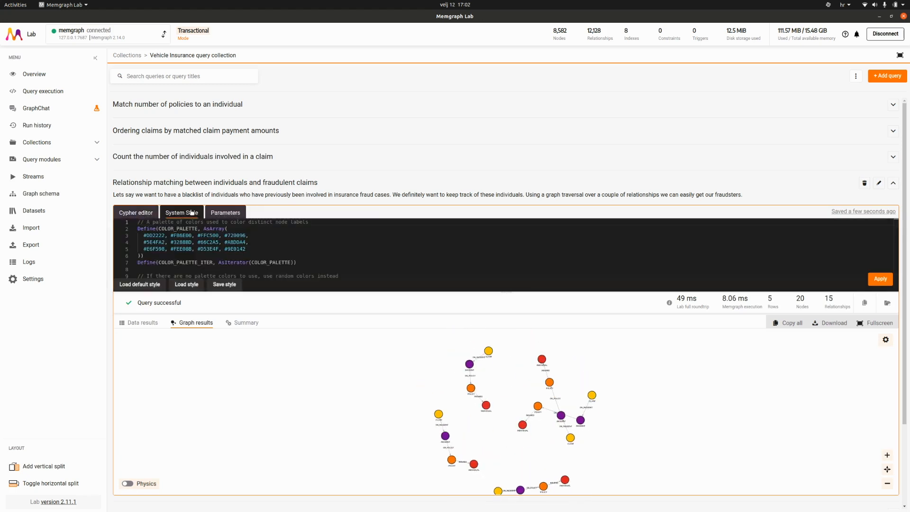
click(185, 286)
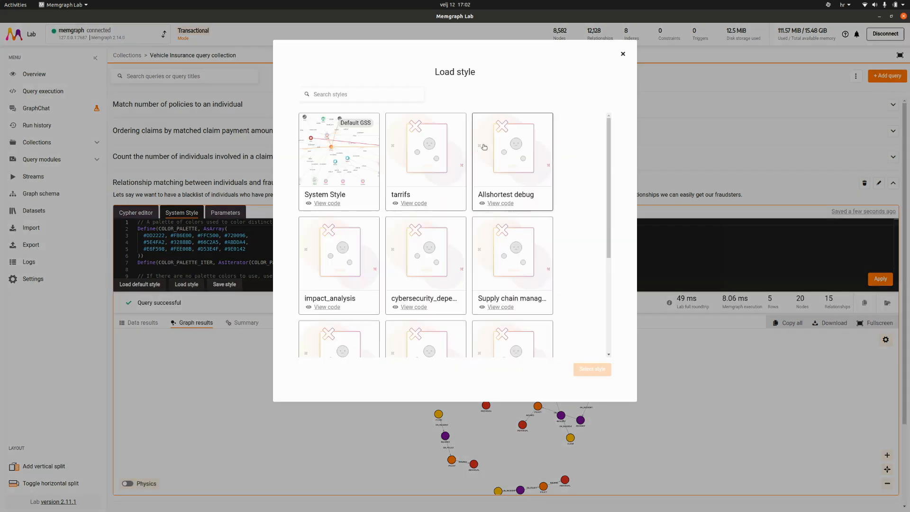
scroll(483, 175, down, 3)
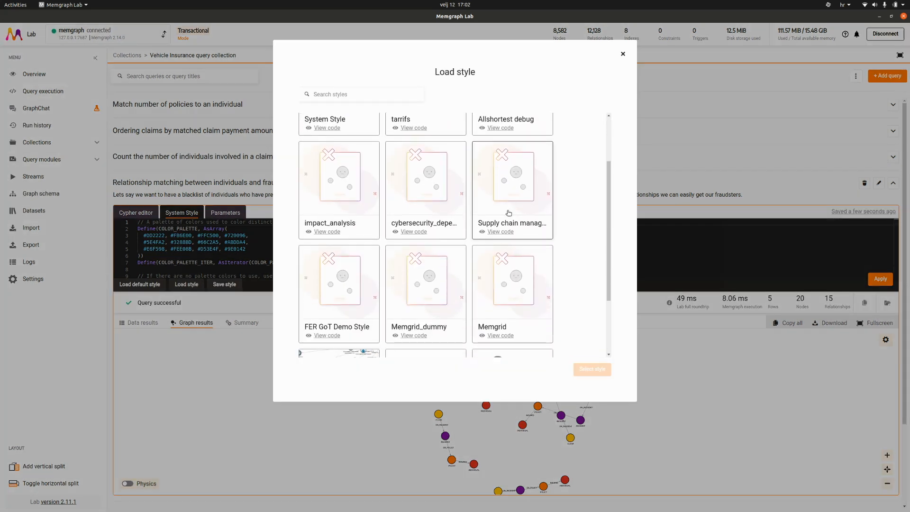
scroll(430, 189, down, 4)
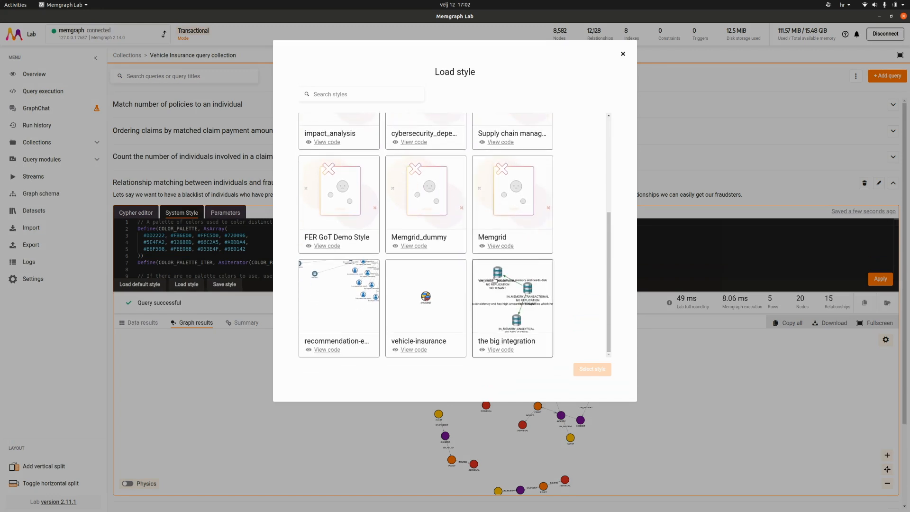
click(405, 297)
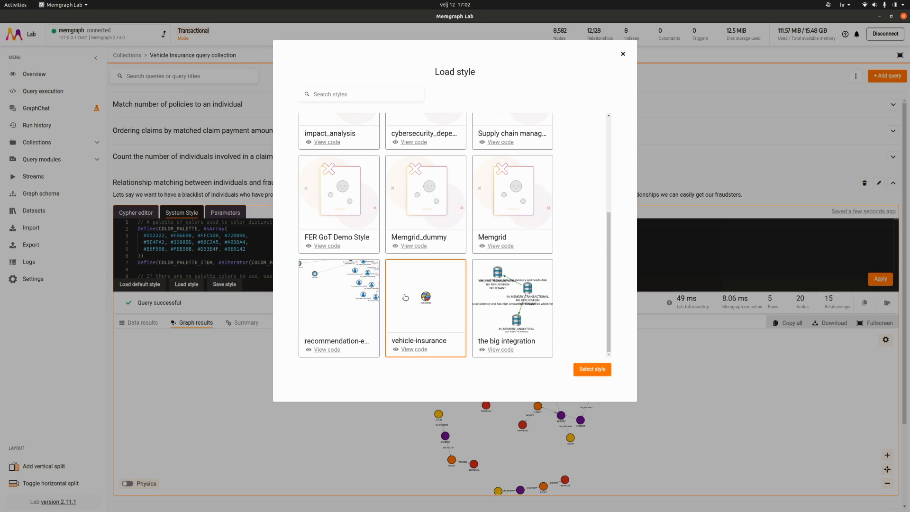
click(592, 369)
Examine the styled nodes up close and show the graph results in fullscreen
scroll(543, 397, up, 5)
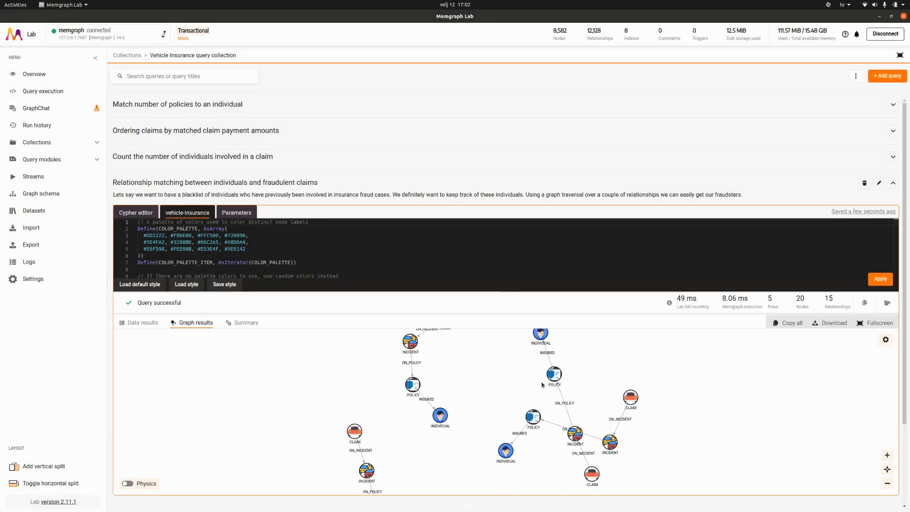
drag(580, 429, 525, 359)
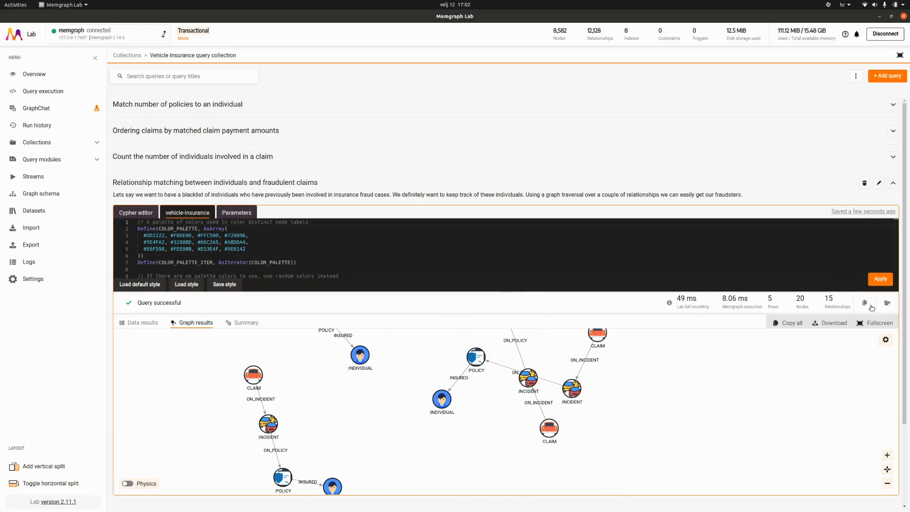
click(867, 323)
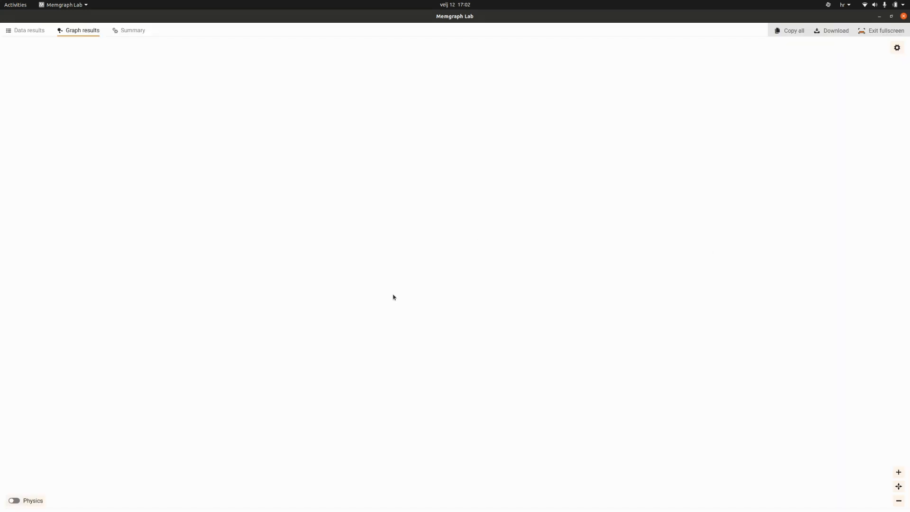
Spread out the overlapping claim, incident and individual nodes so that the two entangled fraud chains are separated
scroll(567, 320, up, 5)
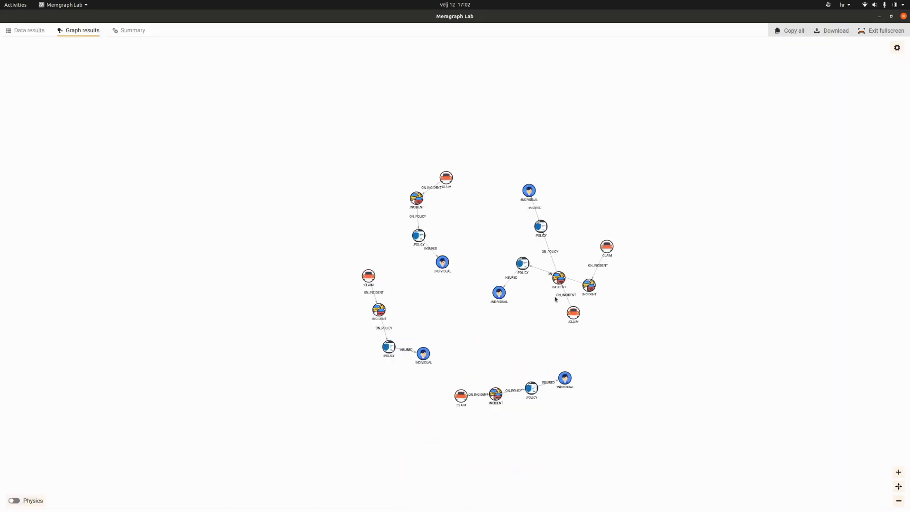
drag(584, 322, 648, 126)
drag(539, 183, 477, 128)
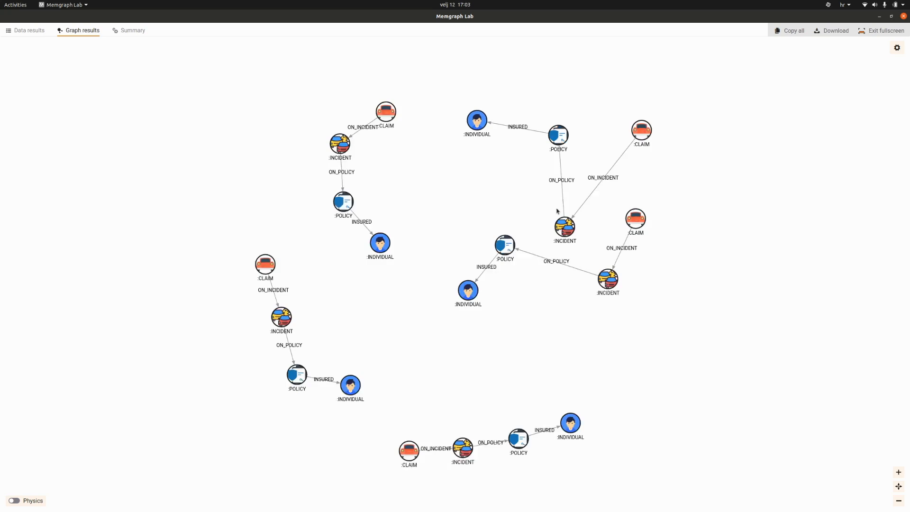
drag(564, 228, 534, 207)
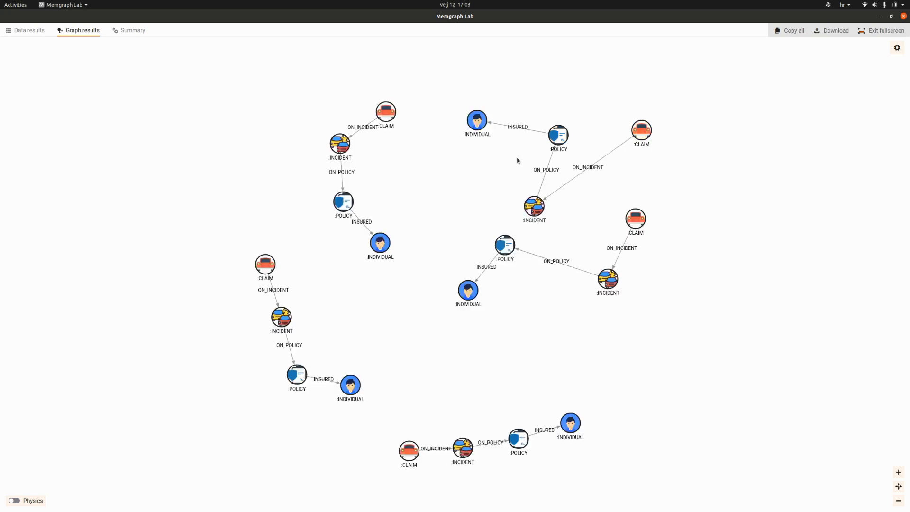
Inspect the fraud property of the upper claim node and the properties of its connected incident node
click(644, 134)
triple_click(822, 80)
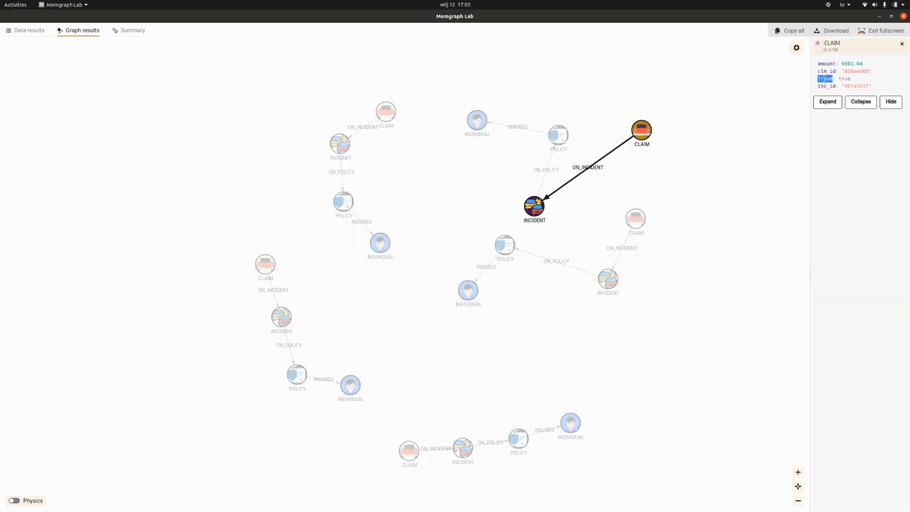
click(735, 121)
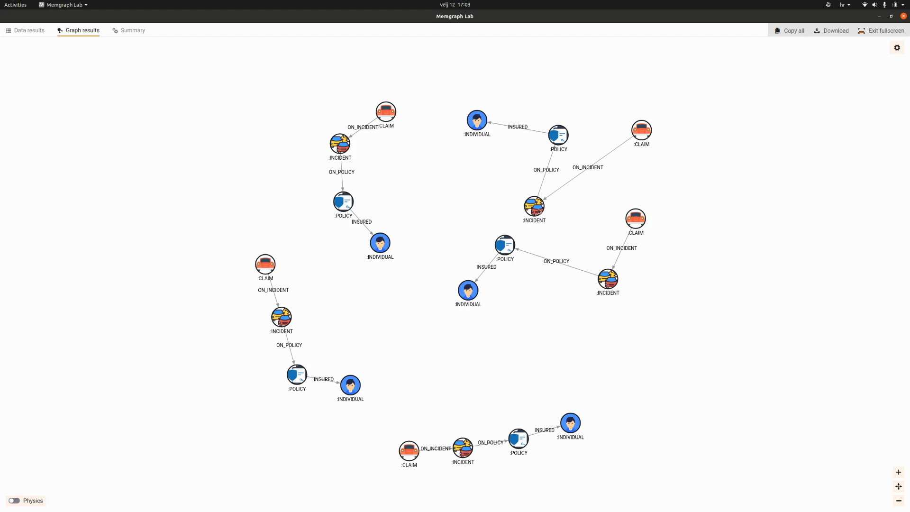
click(534, 206)
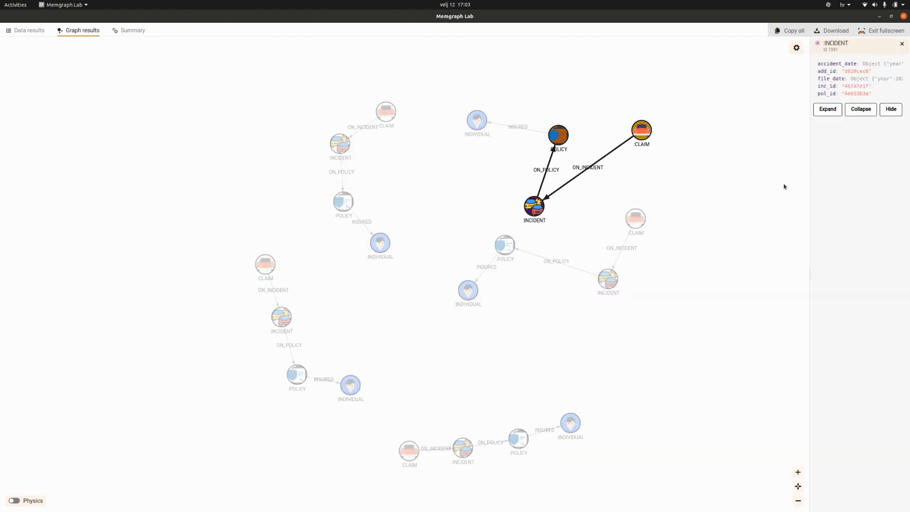
click(432, 287)
Rearrange the claim and policy nodes of the middle fraud chain so it sits clear of the chain above
scroll(433, 287, down, 3)
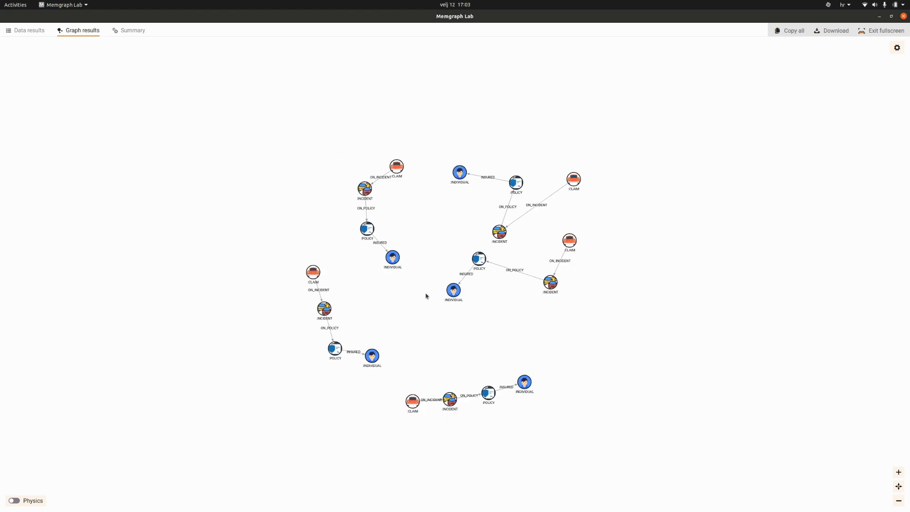
drag(568, 240, 619, 328)
drag(478, 258, 505, 292)
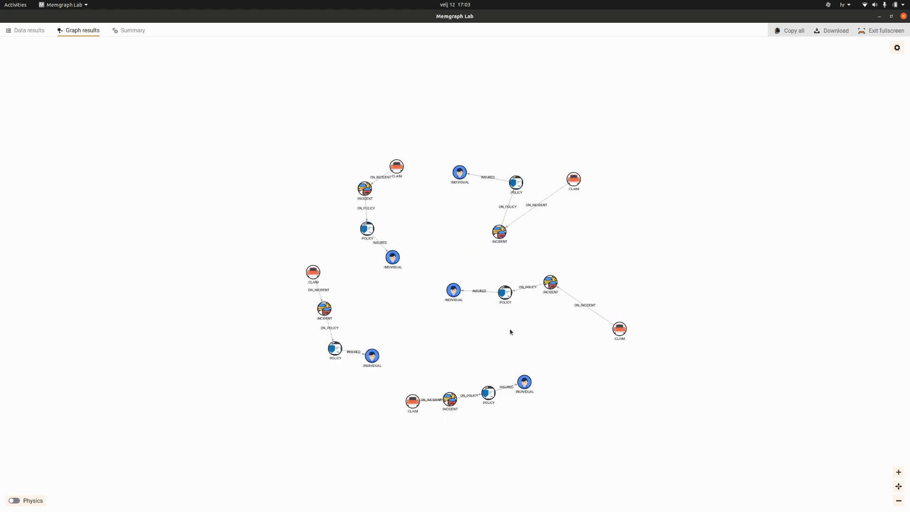
Exit the fullscreen results and replace the open fraudulent claims query with "Check claim's neighborhood for frauds"
click(884, 31)
click(893, 183)
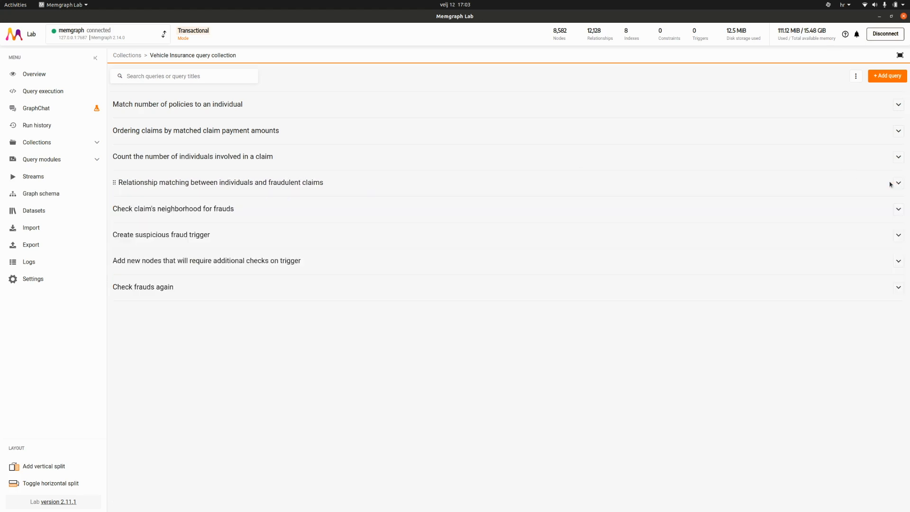
click(897, 210)
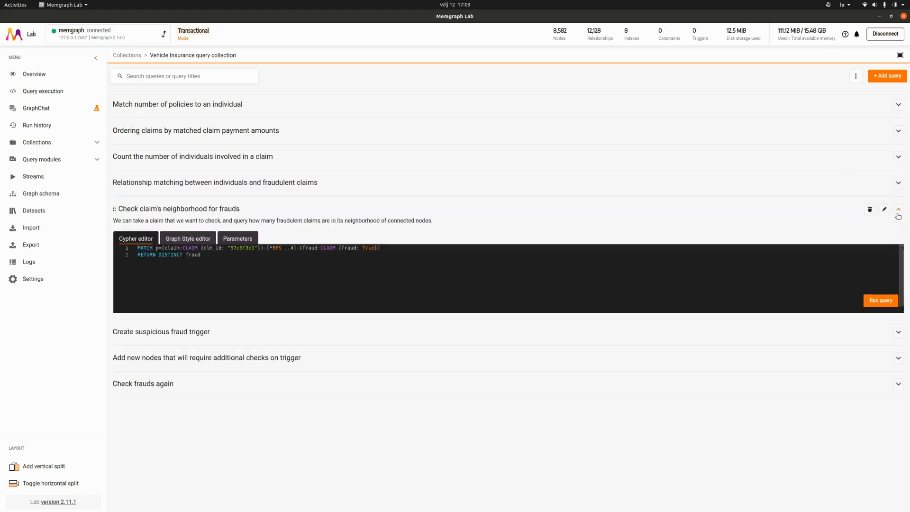
Review the BFS expansion and the starting claim in "Check claim's neighborhood for frauds", and run the query
click(222, 254)
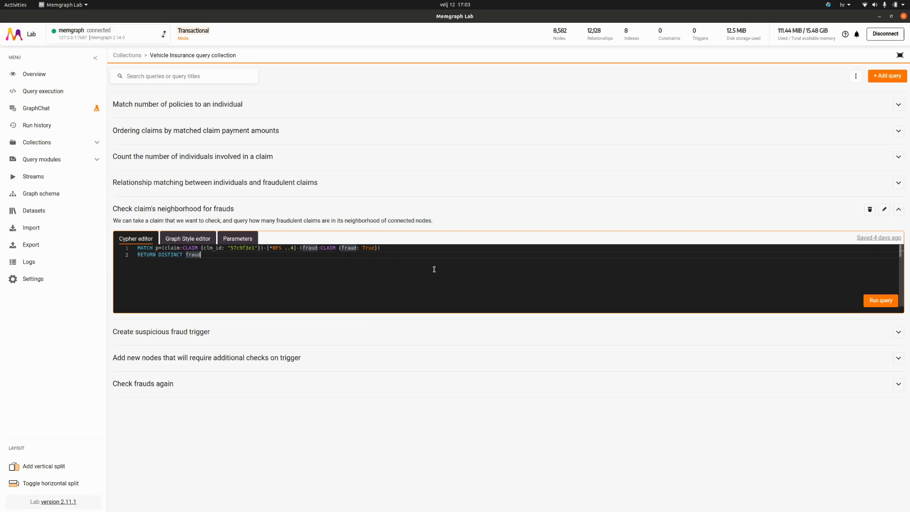
double_click(277, 247)
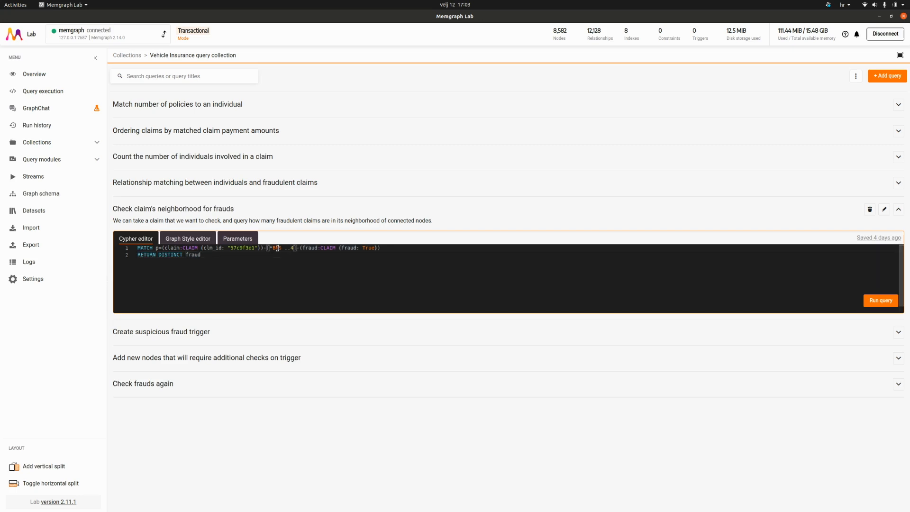
click(314, 260)
double_click(277, 247)
click(299, 257)
double_click(175, 247)
click(508, 266)
click(880, 300)
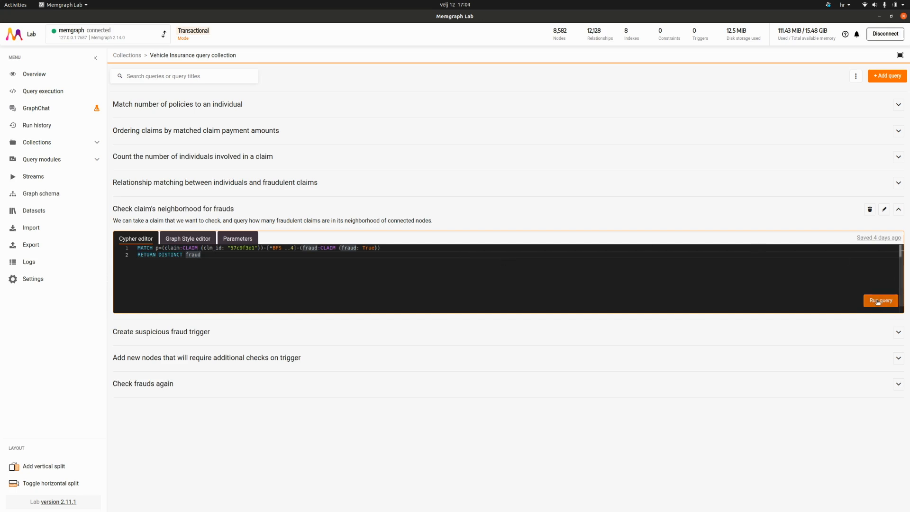
Inspect the properties of the returned claim node and reposition it in the graph results
click(515, 433)
drag(516, 433, 568, 426)
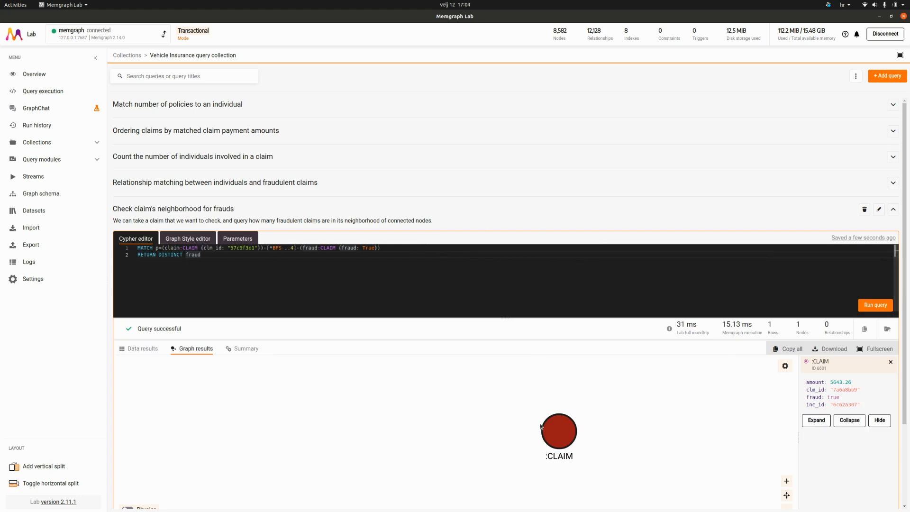
mouse_move(560, 428)
mouse_down()
mouse_move(568, 442)
mouse_move(561, 437)
mouse_up()
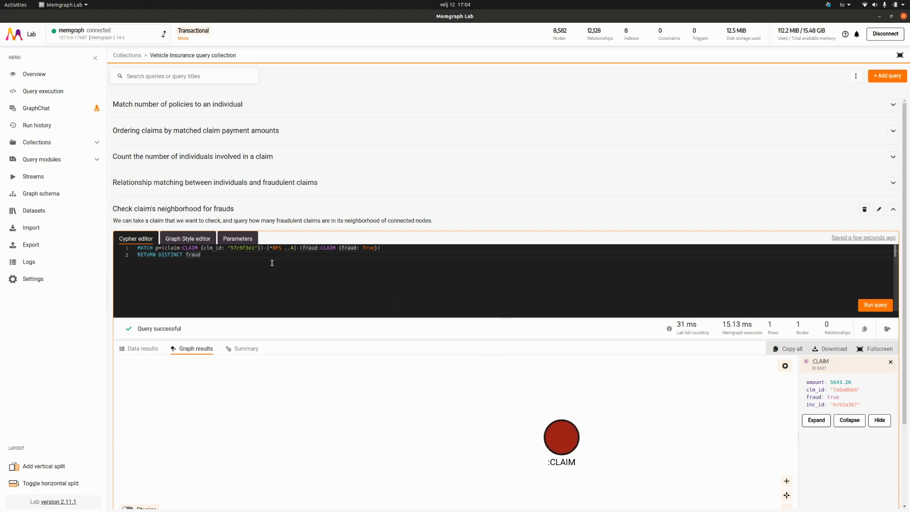
Review the starting claim and its clm_id filter in the neighborhood query
double_click(176, 247)
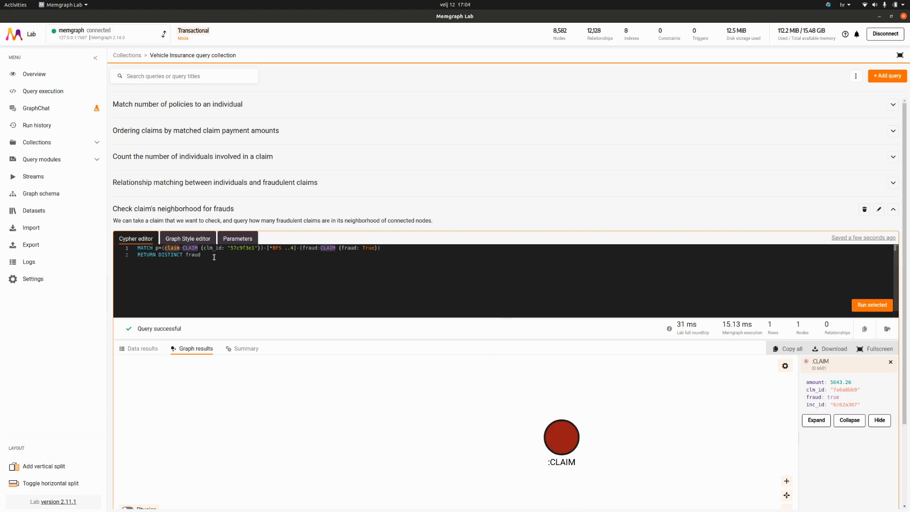
double_click(243, 247)
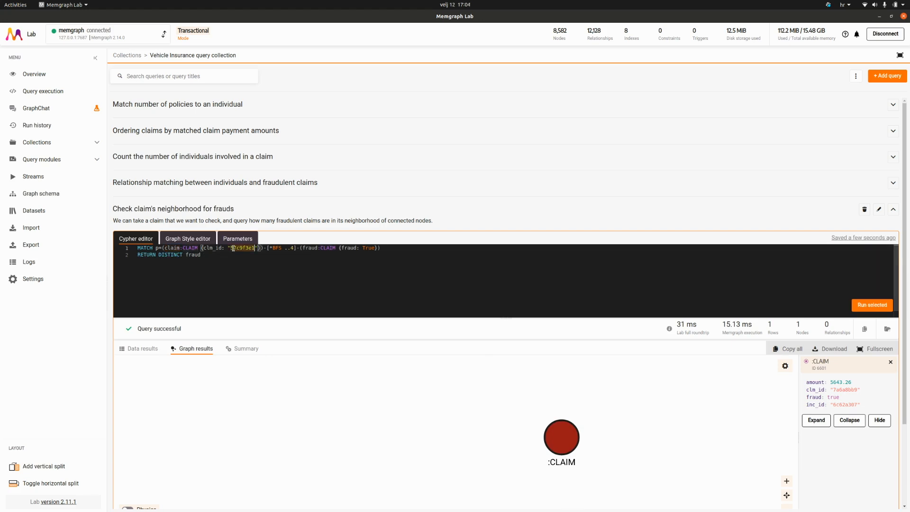
click(308, 248)
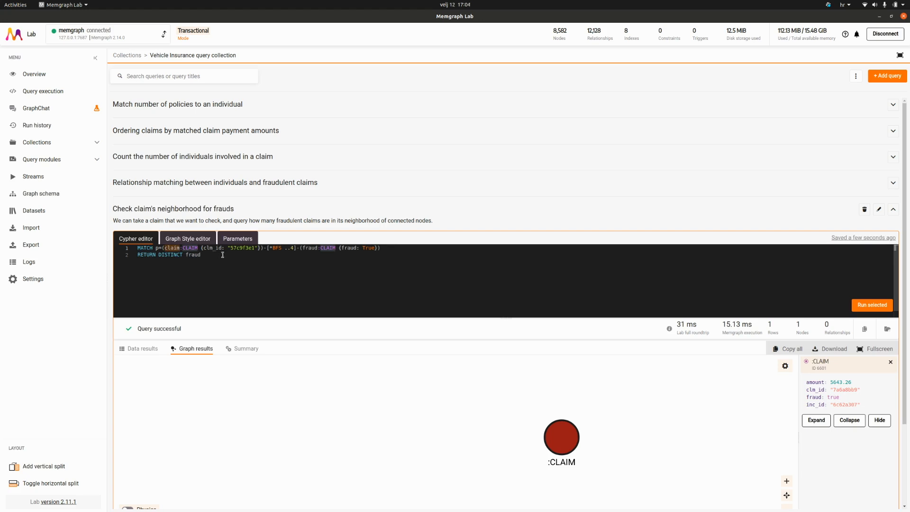
click(227, 254)
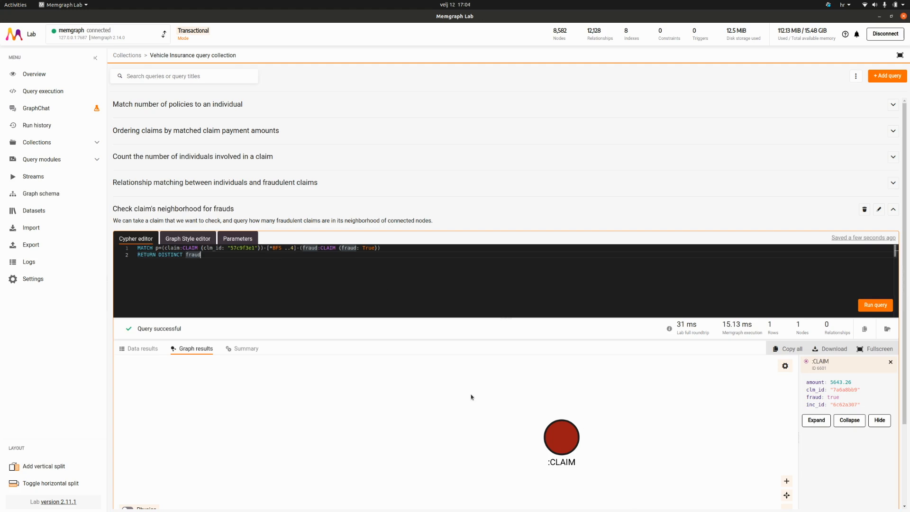
Switch to the Memgraph documentation in Chrome, enlarge the page to 125%, and read how to constrain the path's length
key(alt+Tab)
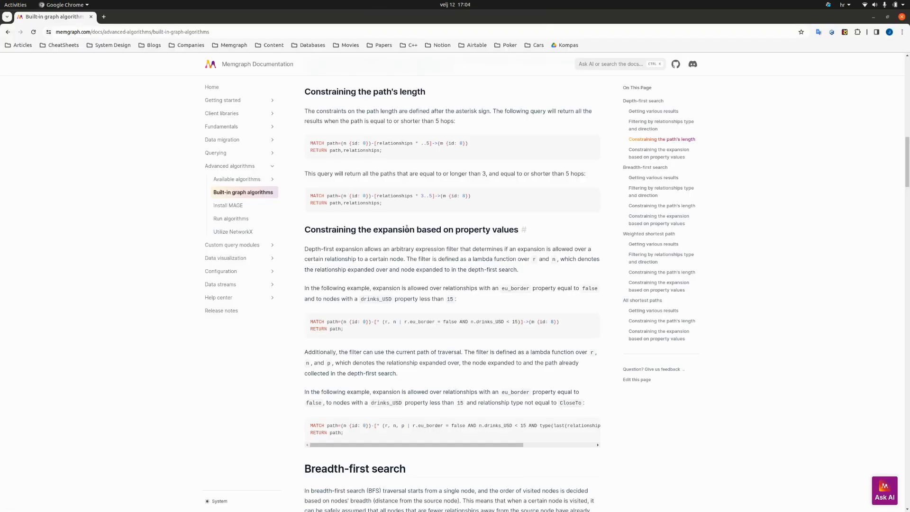
scroll(406, 231, up, 3)
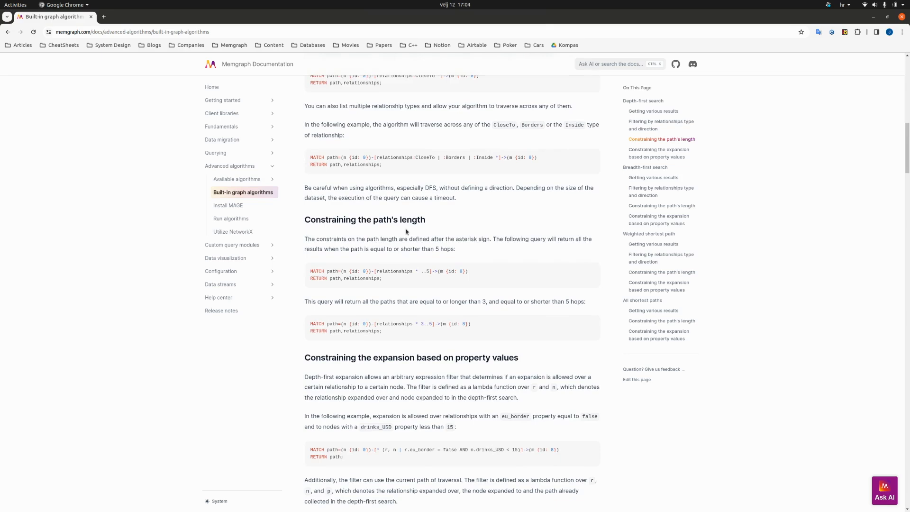
key(ctrl+plus)
key(ctrl+plus)
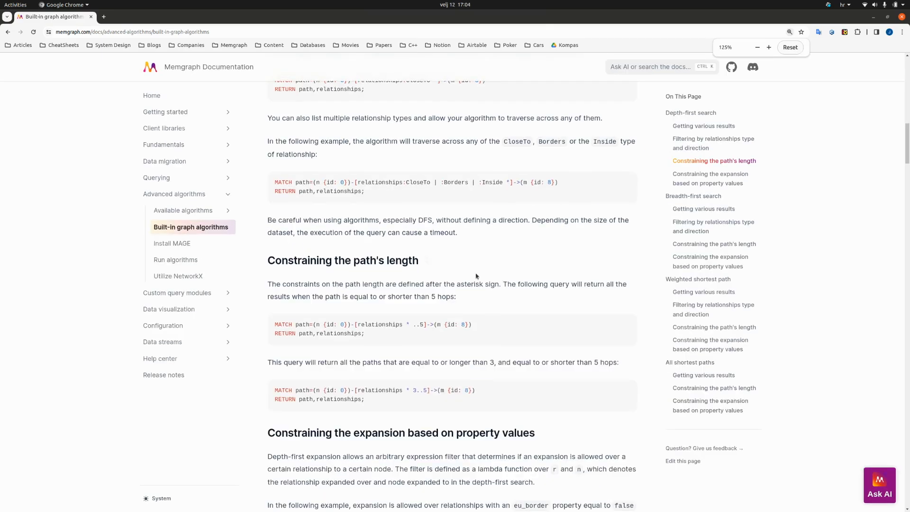
scroll(497, 279, down, 2)
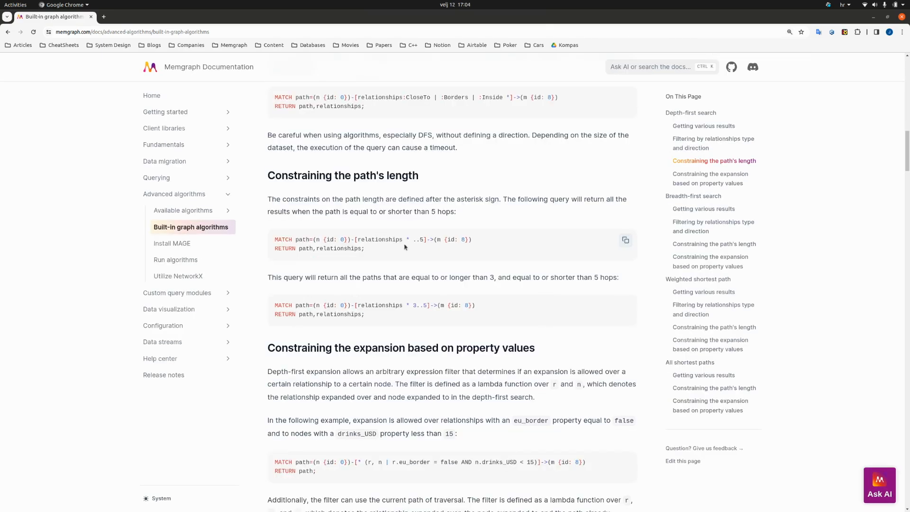
scroll(402, 256, down, 2)
Read the "Built-in graph algorithms" page from its introduction through the depth-first search examples
scroll(456, 267, up, 12)
scroll(440, 260, up, 8)
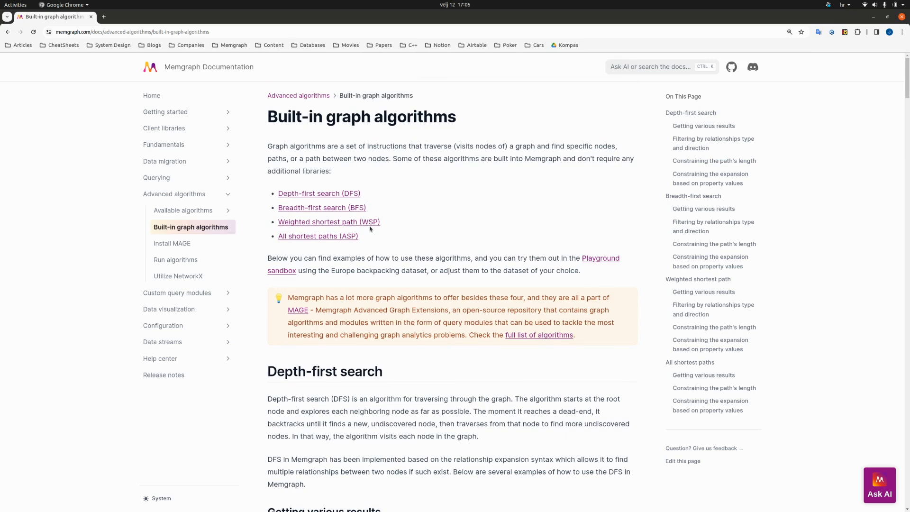
scroll(480, 250, down, 10)
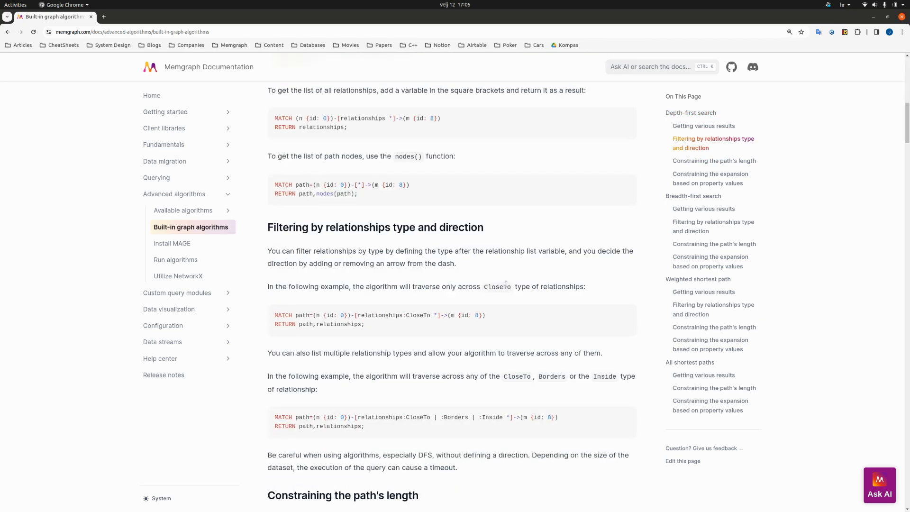
scroll(517, 286, down, 3)
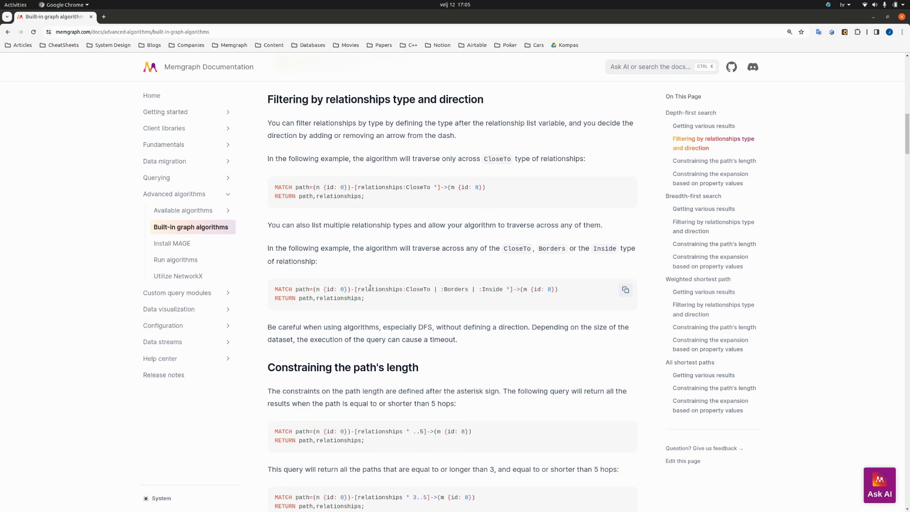
scroll(452, 309, down, 6)
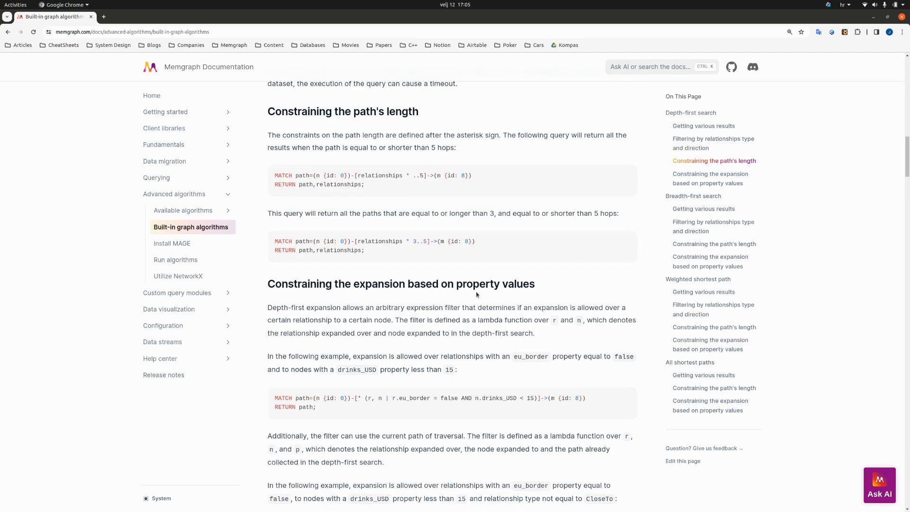
scroll(466, 338, down, 3)
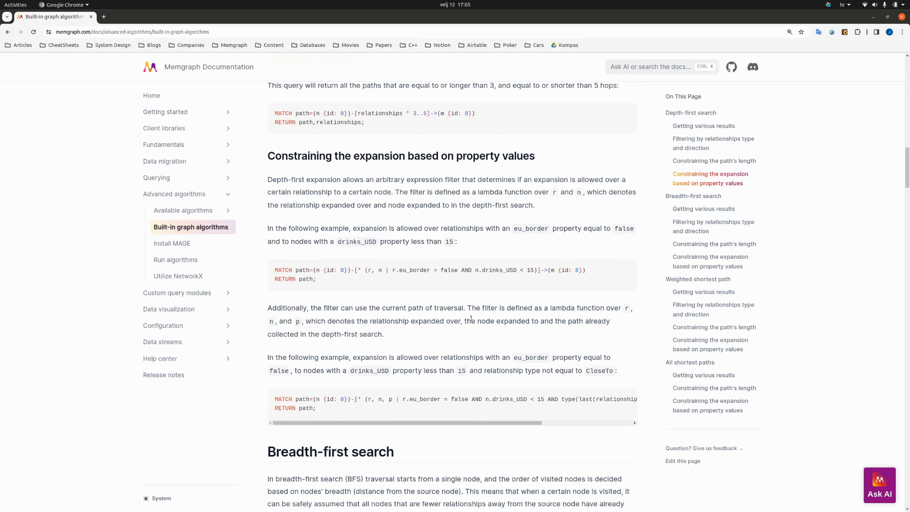
Examine the lambda filter expressions in the depth-first search examples for constraining expansion by property values
mouse_move(363, 270)
mouse_down()
mouse_move(535, 269)
mouse_move(363, 271)
mouse_up()
click(535, 268)
click(425, 281)
drag(364, 399, 574, 389)
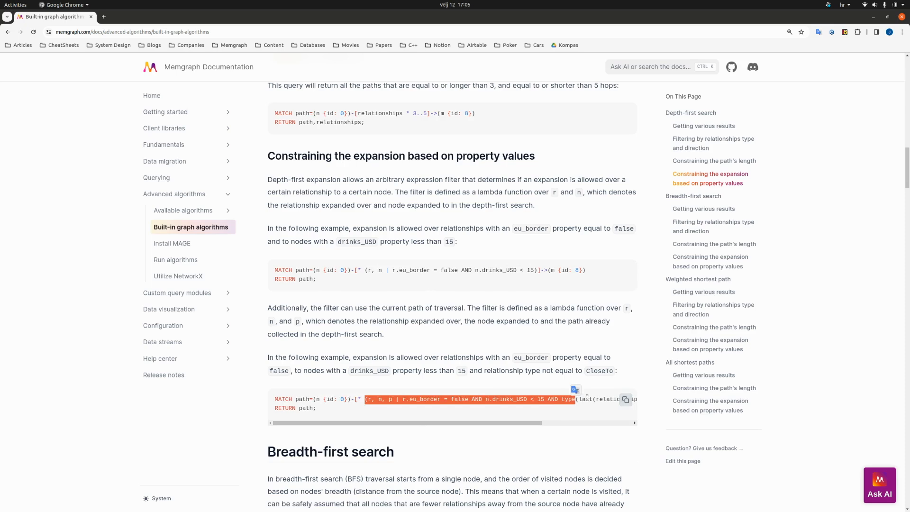
click(571, 393)
mouse_move(486, 423)
mouse_down()
mouse_move(553, 423)
mouse_move(486, 422)
mouse_up()
Read the "Breadth-first search" section, including its result, relationship filtering and path length examples
scroll(429, 345, down, 1)
scroll(430, 345, down, 3)
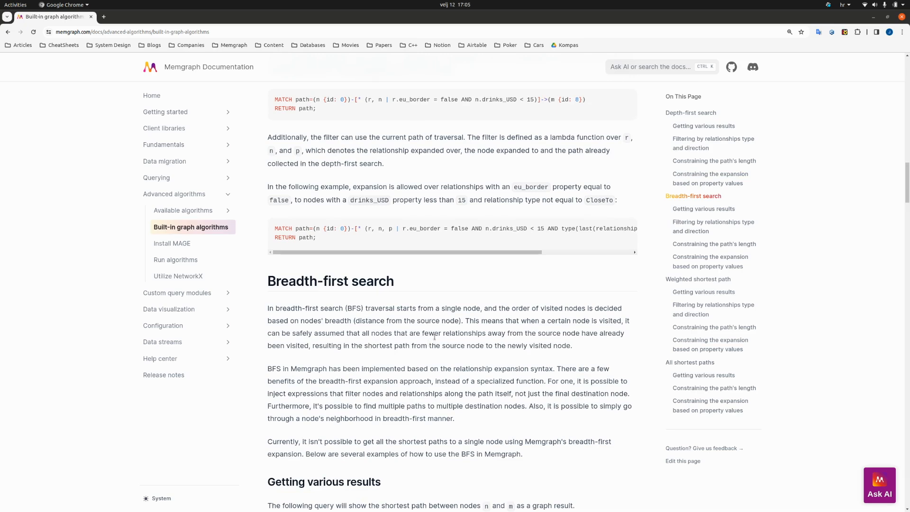
scroll(434, 341, down, 5)
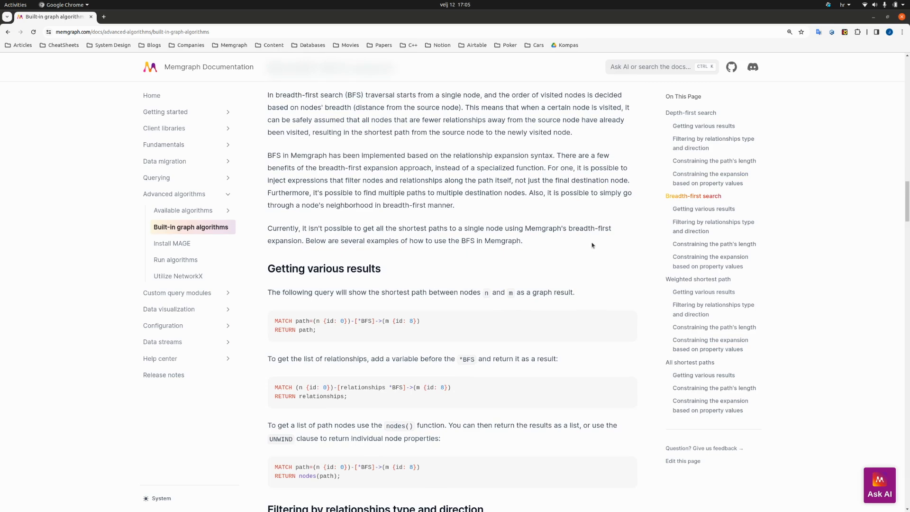
scroll(557, 263, down, 3)
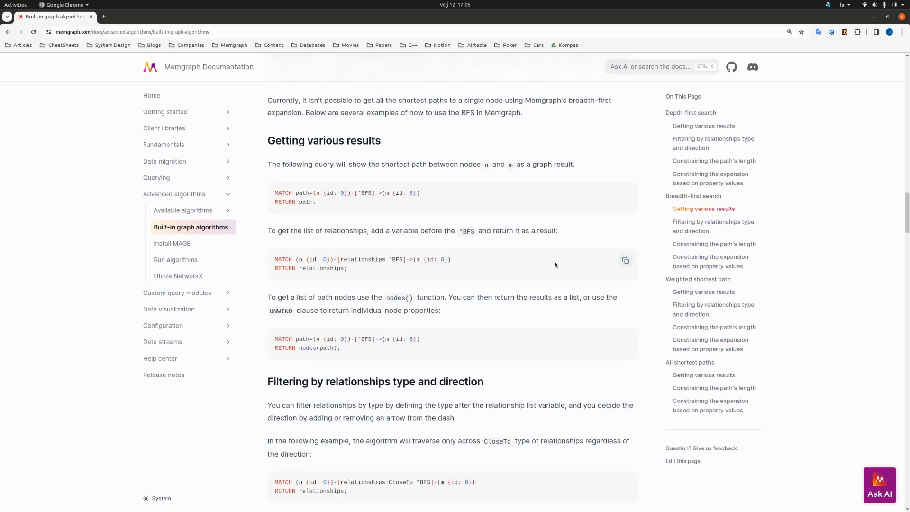
scroll(555, 264, down, 7)
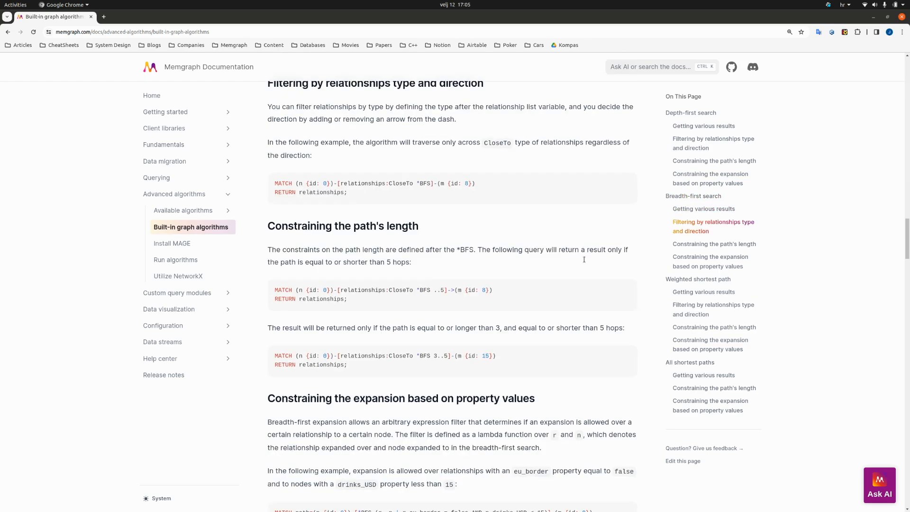
Return to Memgraph Lab and review the neighborhood query's BFS ..4 expansion, CLAIM label and fraud: True condition
click(873, 16)
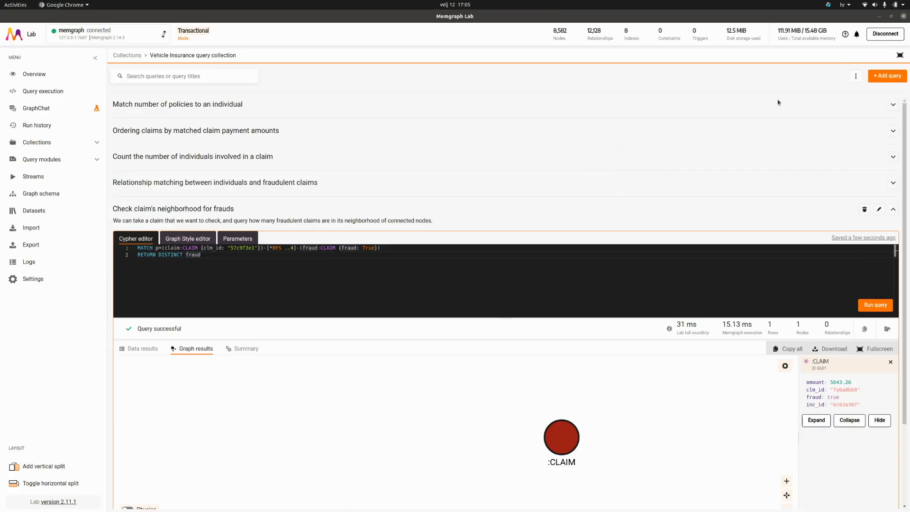
click(894, 210)
click(895, 210)
click(258, 255)
double_click(284, 248)
double_click(278, 248)
double_click(293, 249)
double_click(333, 249)
double_click(350, 249)
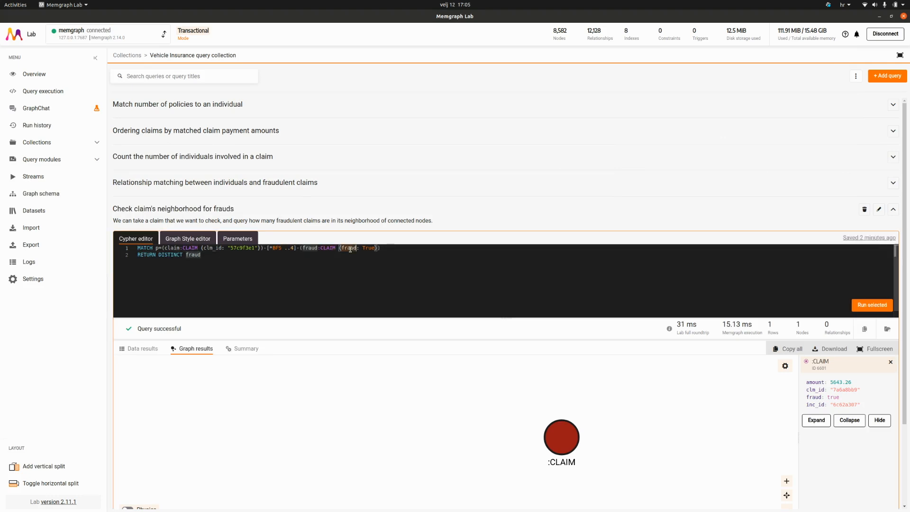
Open the "Create suspicious fraud trigger" query and examine its CREATE TRIGGER analyze_new_fraud ON () CREATE definition
click(893, 211)
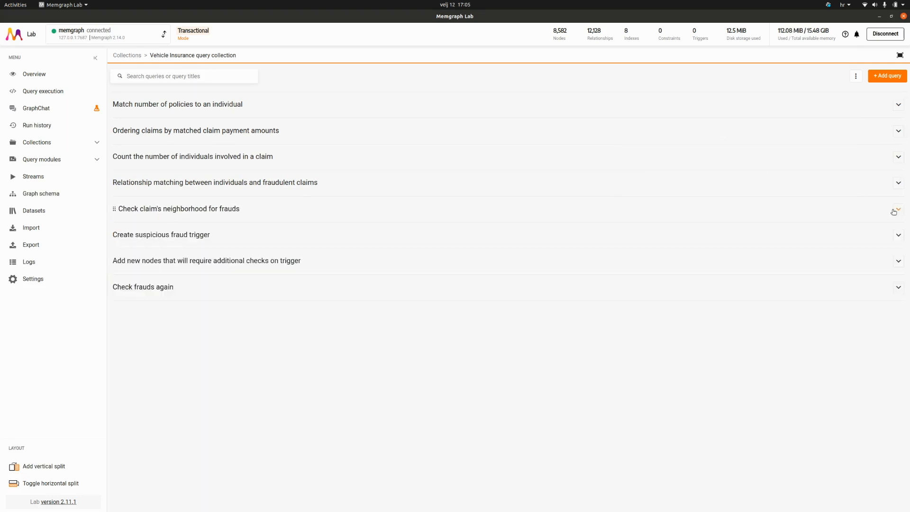
click(897, 235)
click(410, 323)
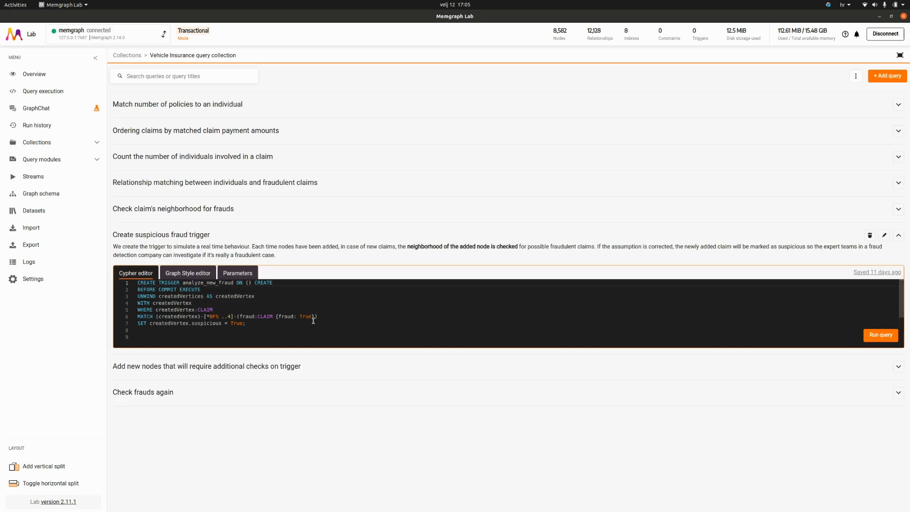
click(347, 314)
drag(272, 283, 136, 284)
click(273, 295)
triple_click(243, 283)
click(288, 296)
click(237, 283)
drag(237, 283, 283, 284)
click(283, 284)
Review the trigger's CLAIM filter, BFS ..4 fraud match and SET createdVertex.suspicious = True clause
drag(274, 322, 123, 311)
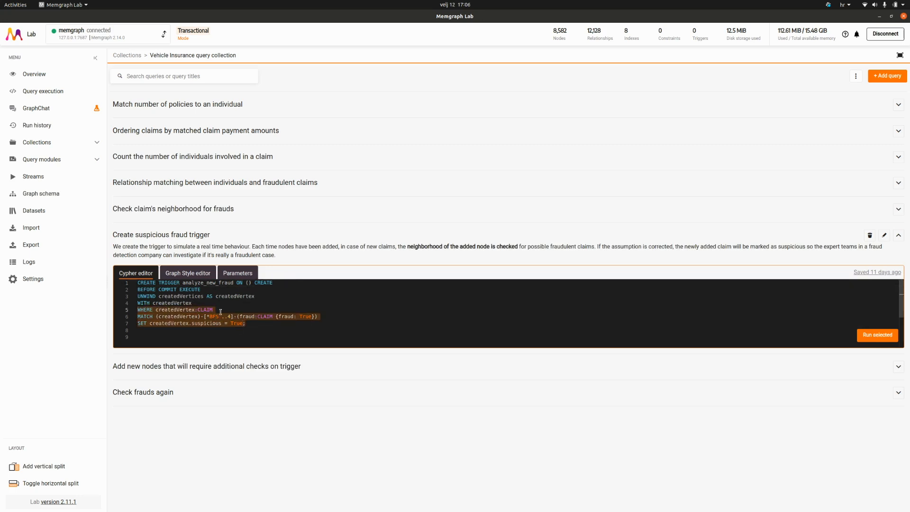
click(194, 323)
double_click(195, 323)
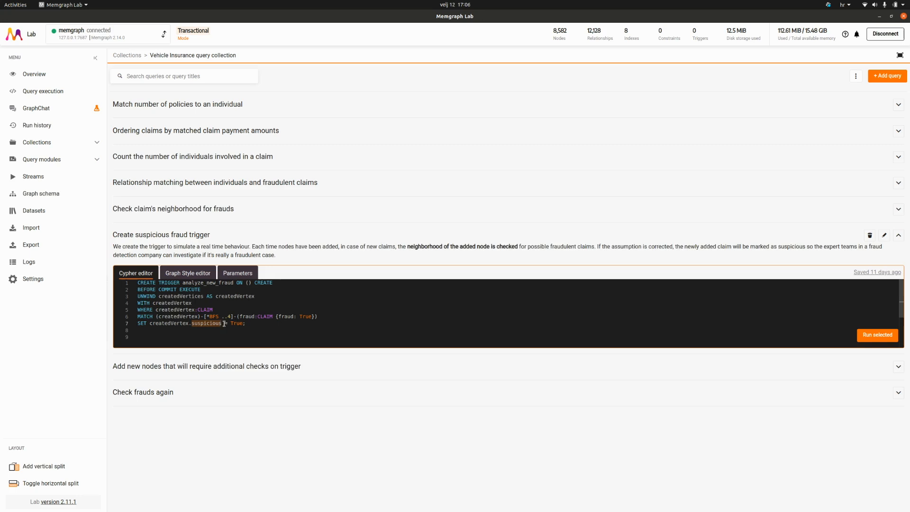
click(282, 325)
click(346, 316)
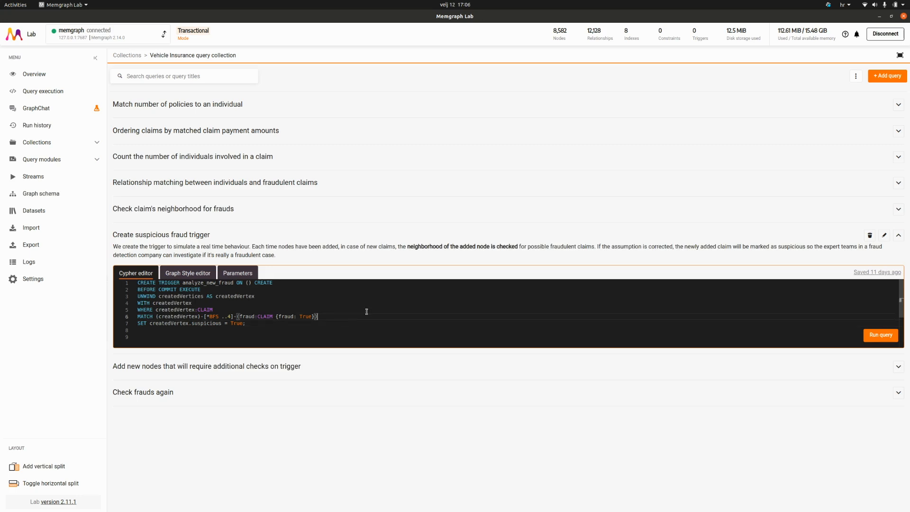
Run the full query that creates the analyze_new_fraud trigger
click(457, 294)
click(446, 288)
click(877, 335)
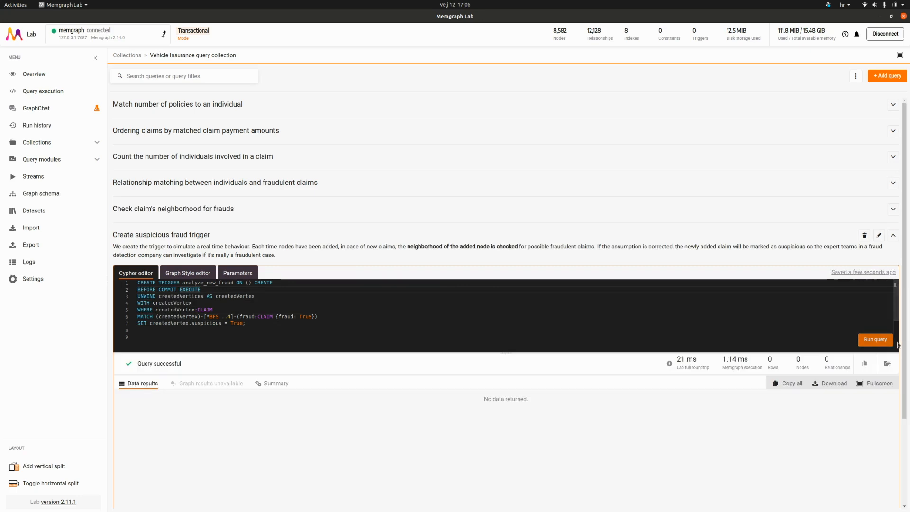
Open the "Add new nodes that will require additional checks on trigger" query and review its new CLAIM's properties and matched INDIVIDUAL
scroll(596, 329, down, 2)
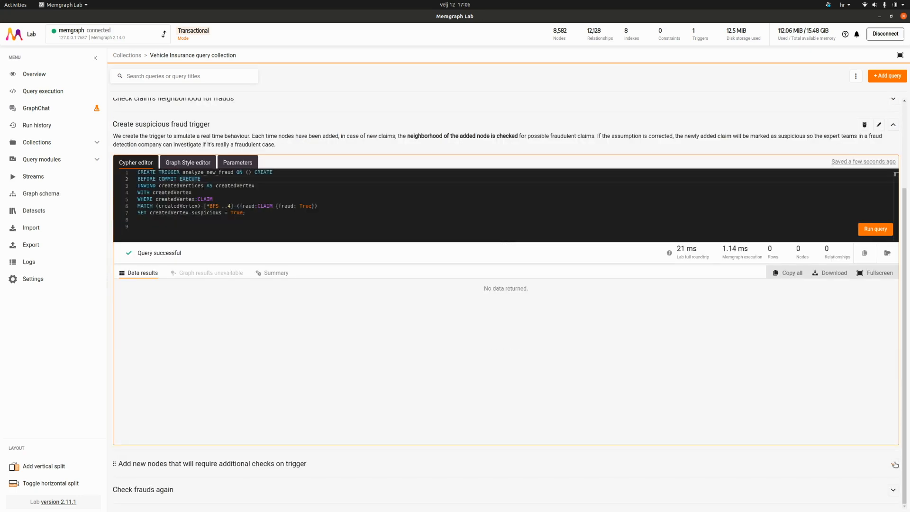
scroll(573, 367, down, 2)
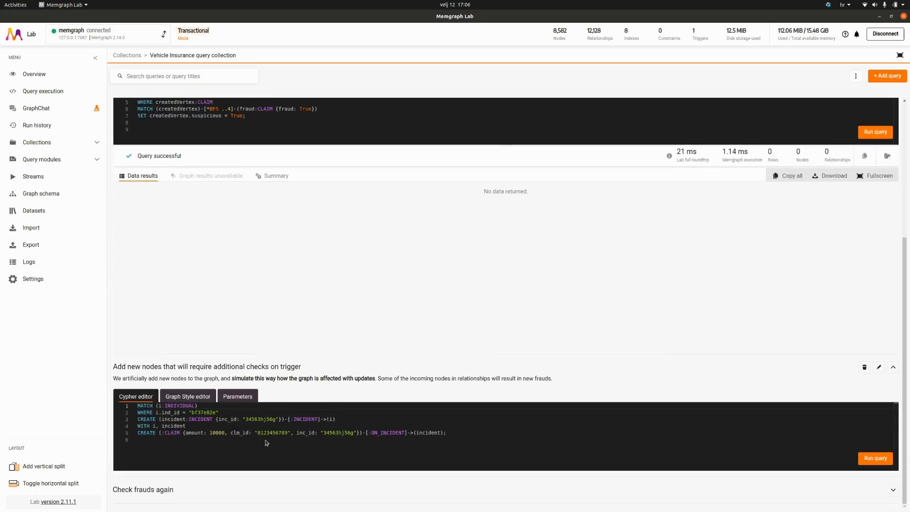
click(149, 433)
double_click(171, 433)
double_click(217, 432)
double_click(272, 432)
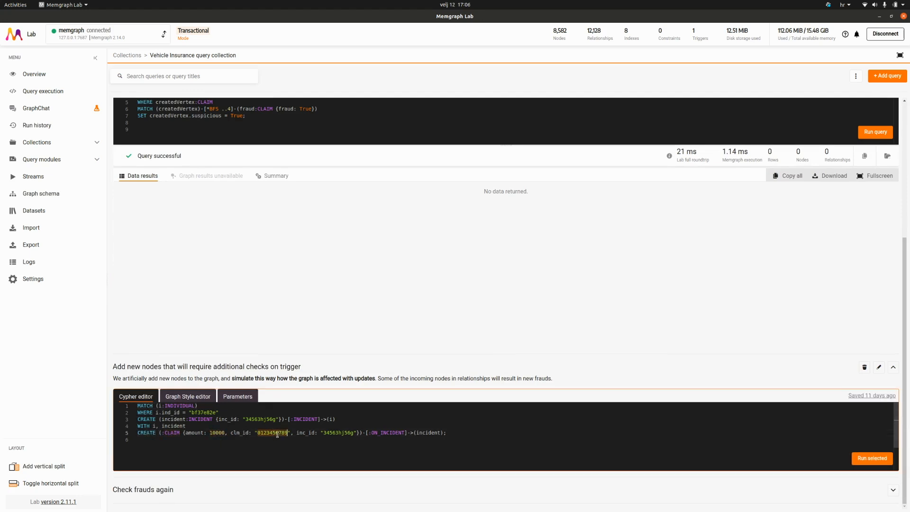
double_click(338, 433)
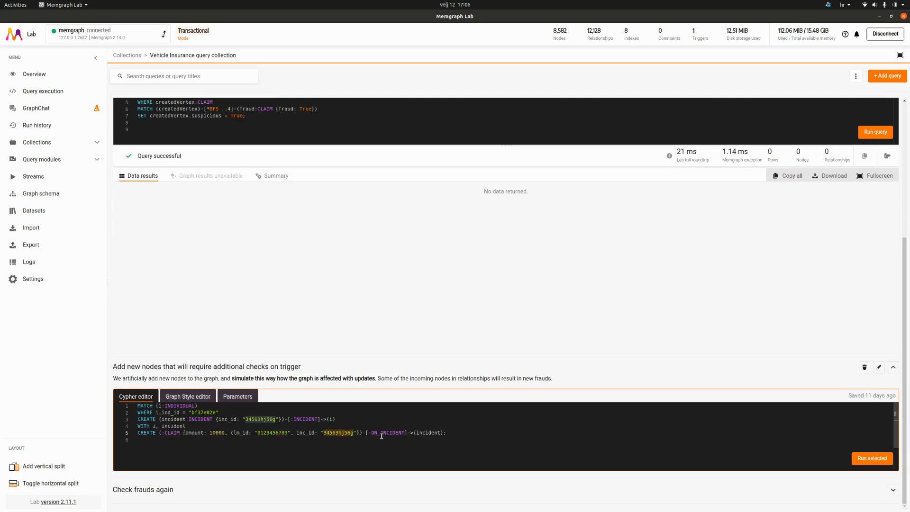
click(168, 412)
double_click(199, 412)
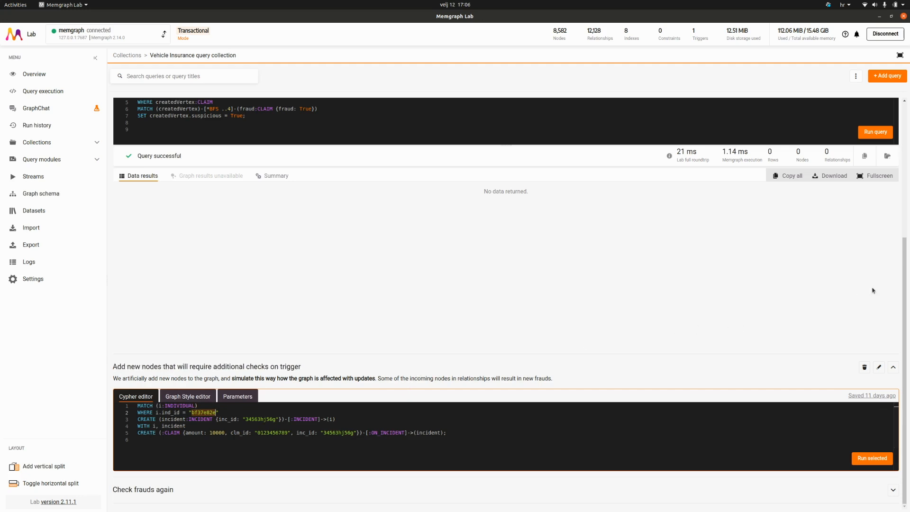
Run the entire node-adding query to create an INCIDENT and a CLAIM with amount 10000, with no text selected
click(872, 457)
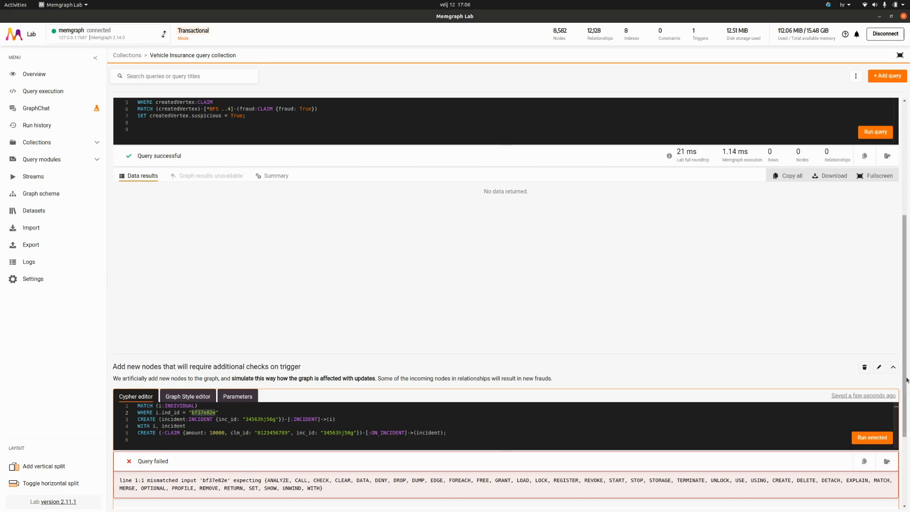
scroll(629, 371, down, 3)
click(556, 325)
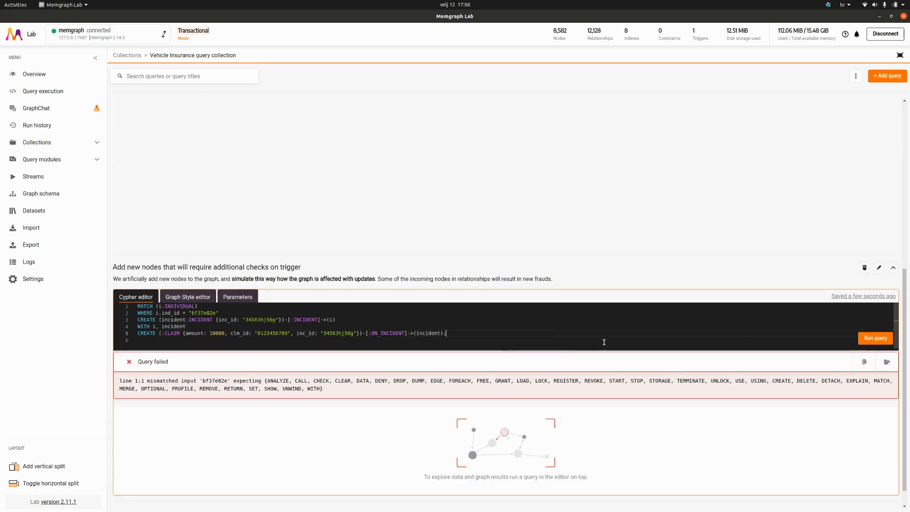
click(871, 340)
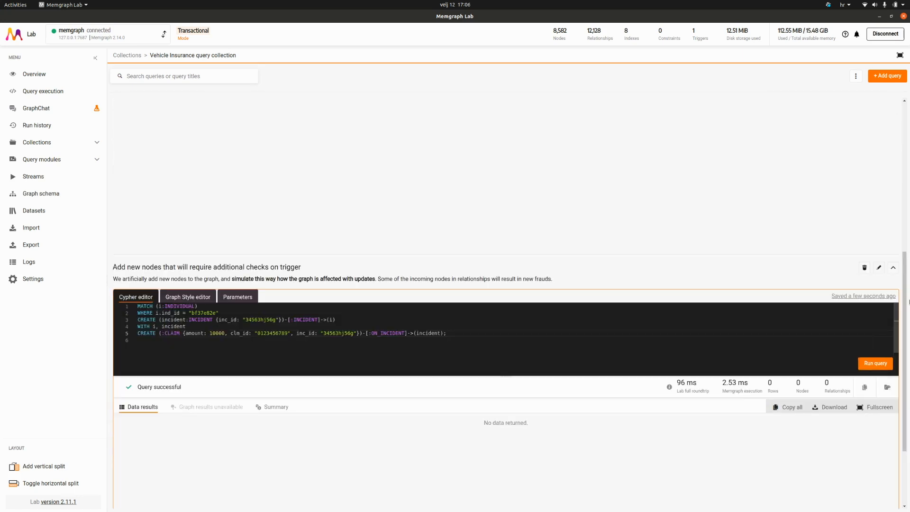
Review how the executed query creates the INCIDENT node and links the CLAIM to it through ON_INCIDENT
scroll(907, 326, down, 2)
drag(907, 327, 907, 358)
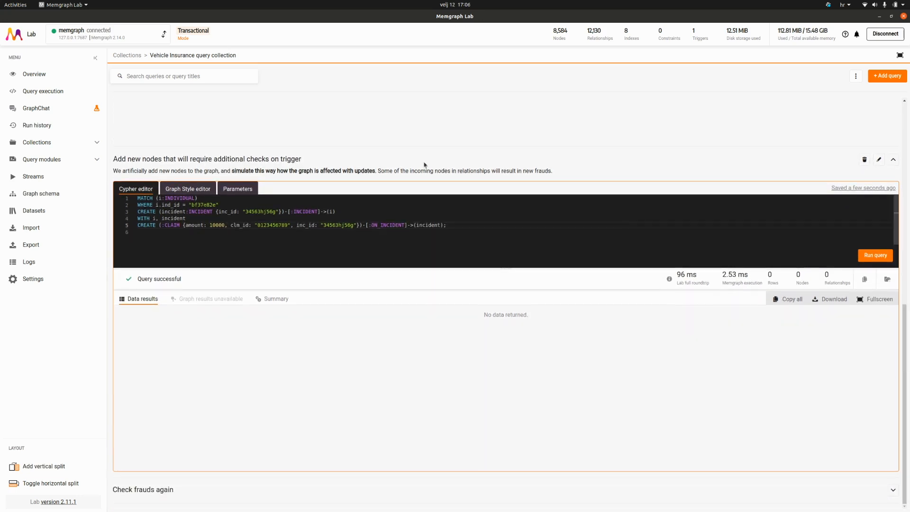
triple_click(240, 209)
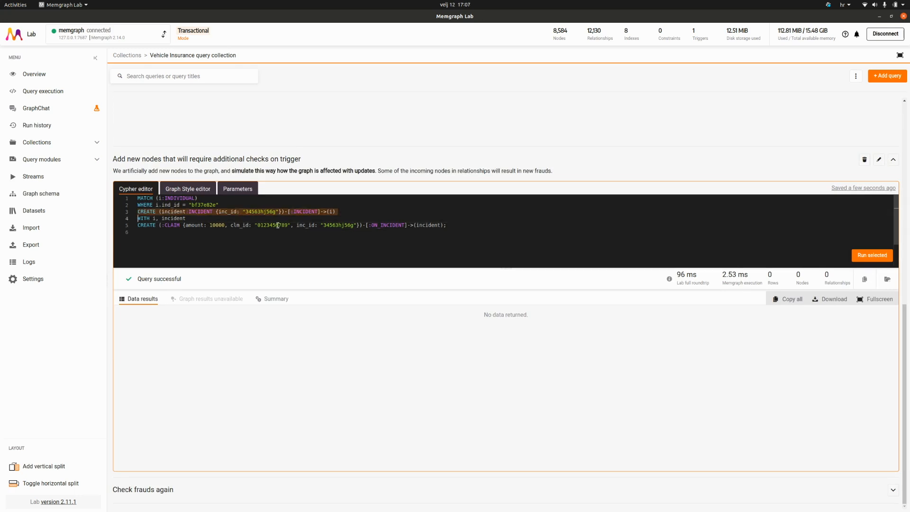
double_click(171, 211)
double_click(173, 225)
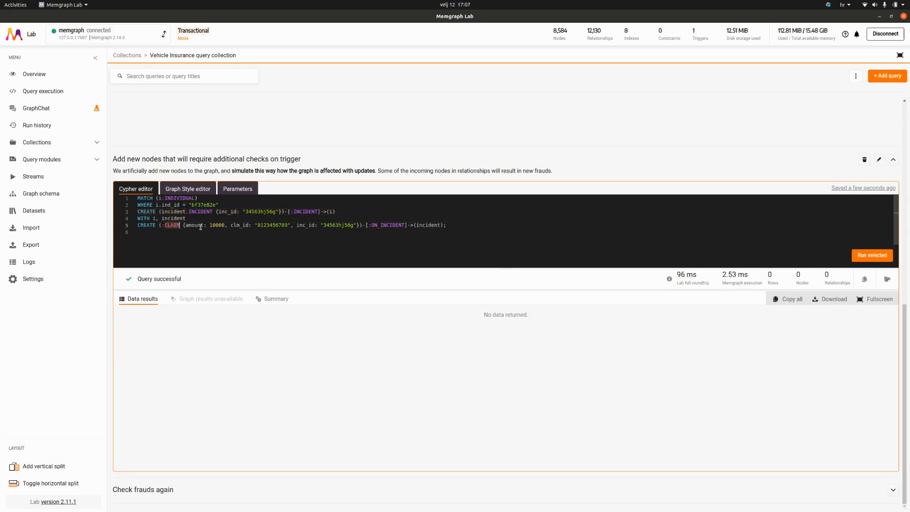
double_click(418, 227)
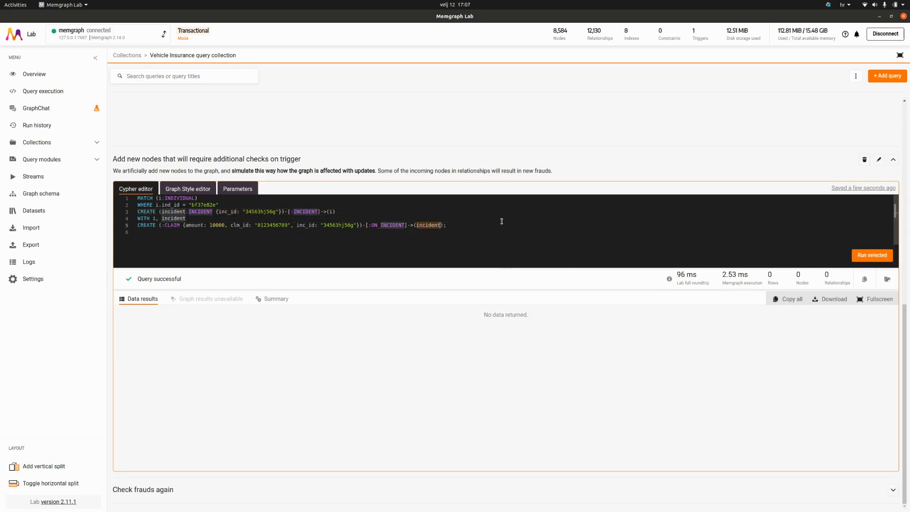
Run the "Check frauds again" query and review its suspicious: True condition on CLAIM nodes
click(894, 160)
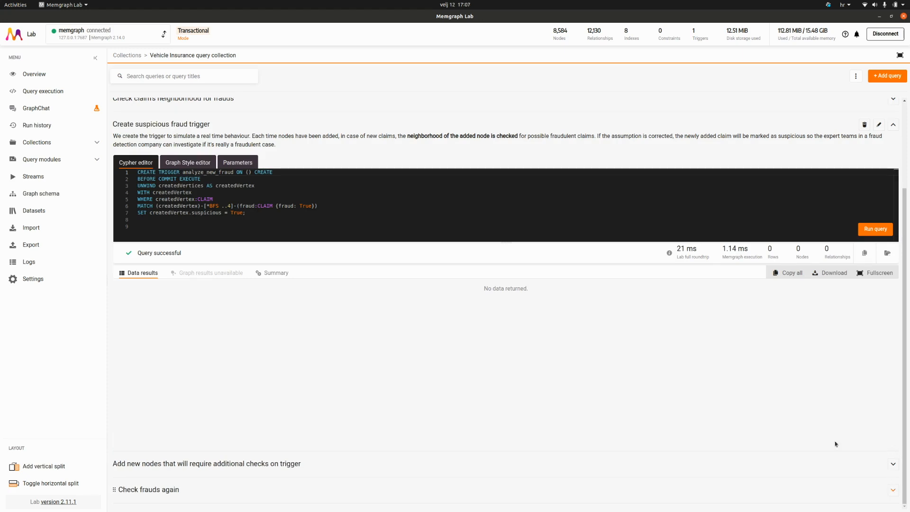
click(833, 488)
click(268, 442)
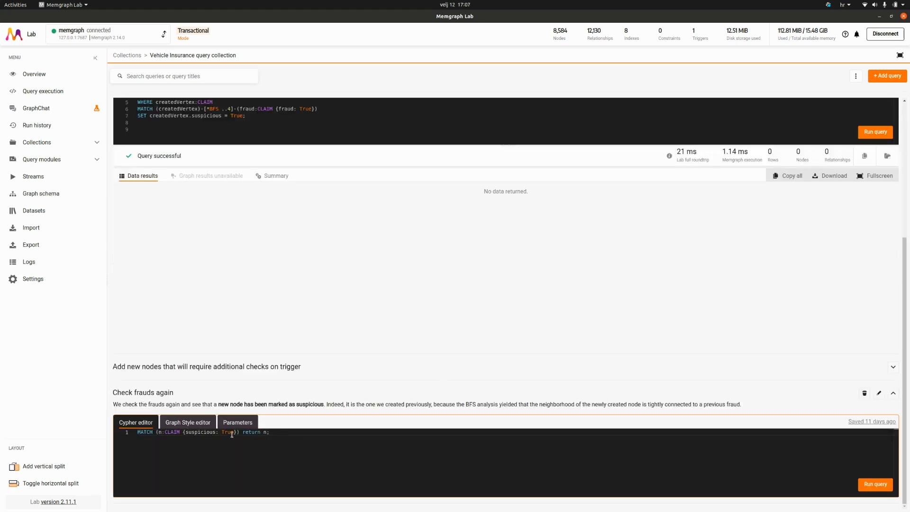
click(874, 484)
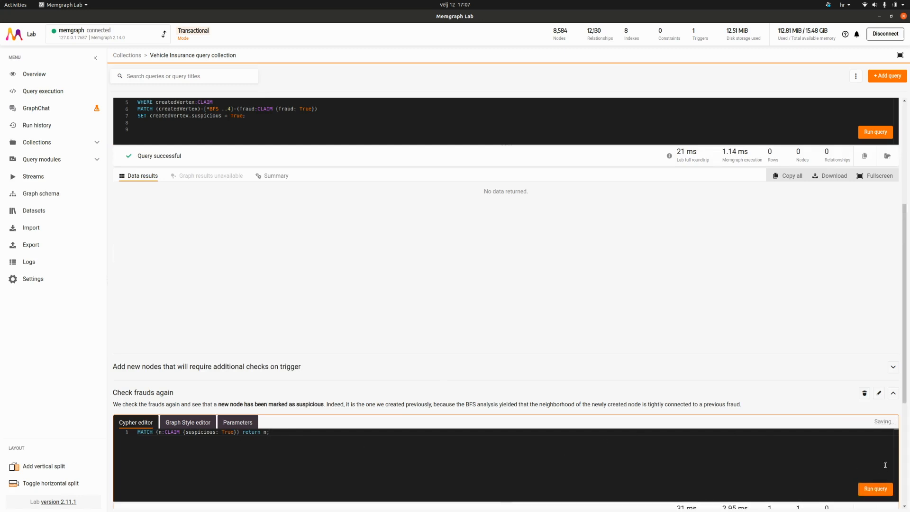
drag(904, 406, 904, 503)
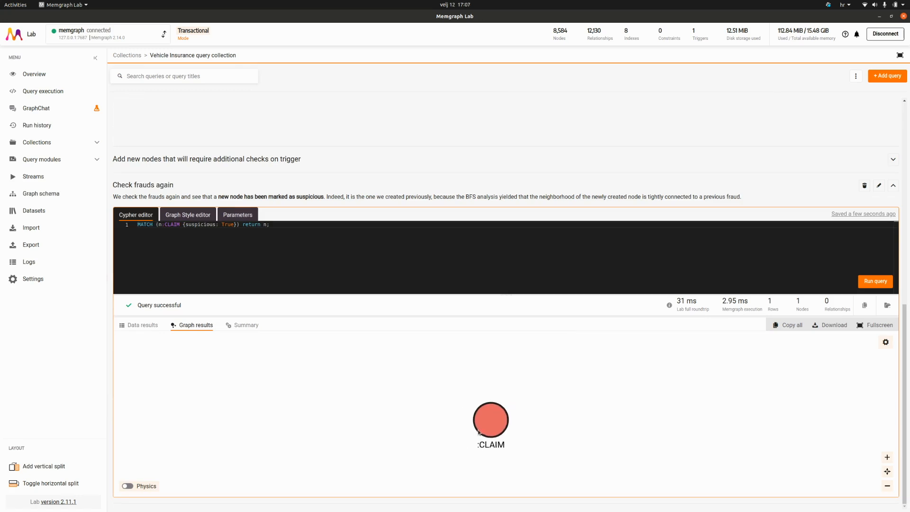
double_click(201, 225)
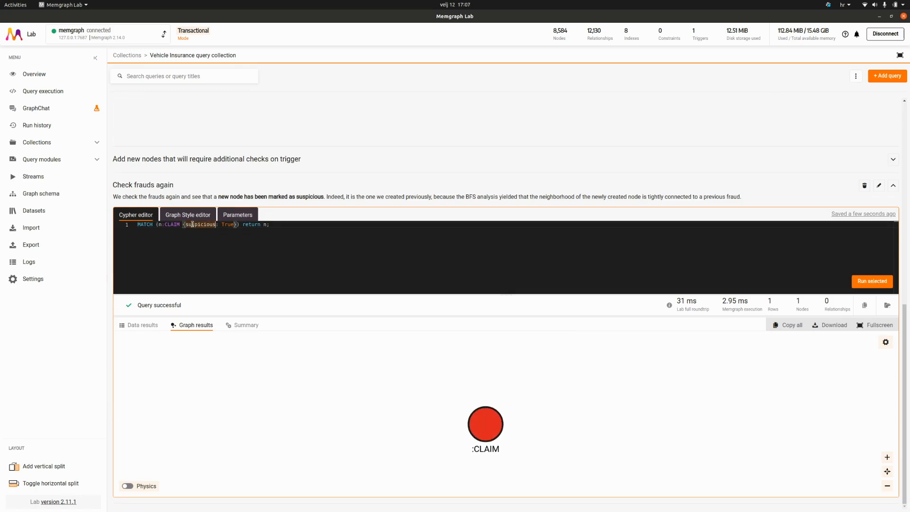
double_click(231, 225)
click(276, 232)
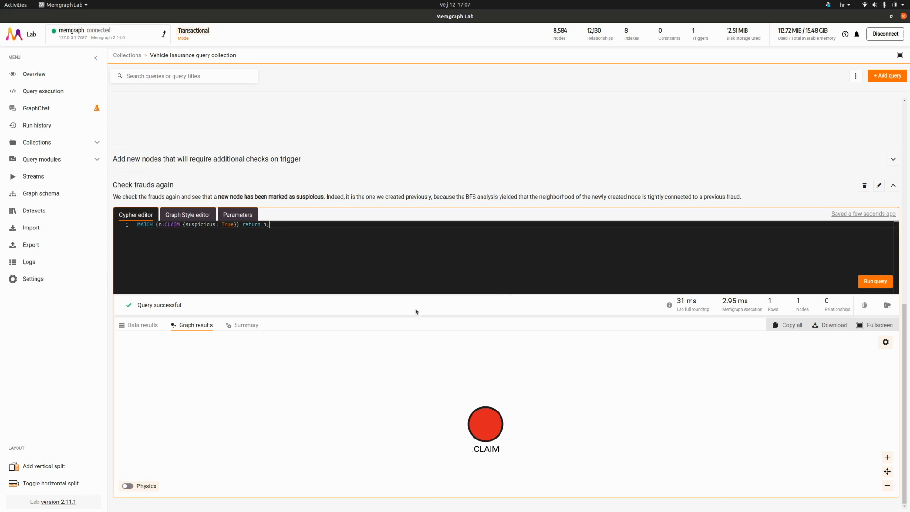
Inspect the returned CLAIM node's properties, including its claim ID and suspicious flag
click(488, 422)
double_click(851, 365)
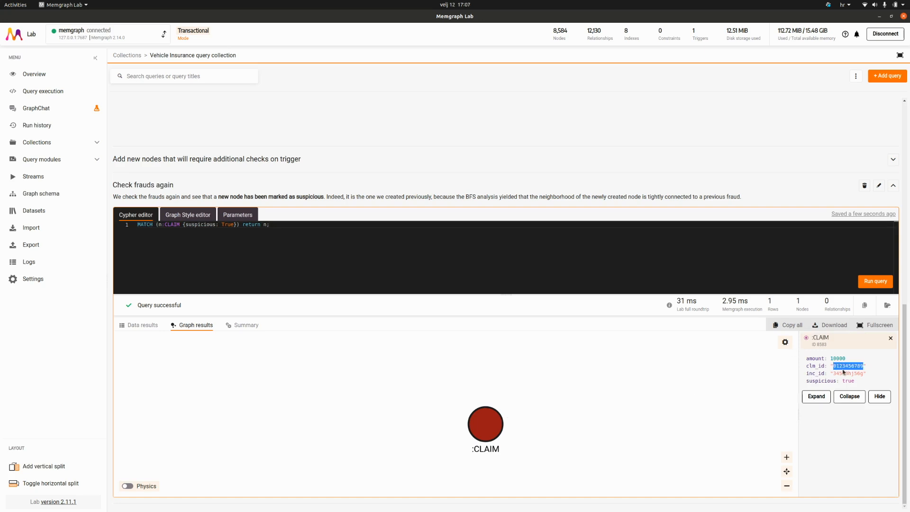
double_click(848, 380)
click(860, 383)
drag(860, 382, 802, 356)
click(825, 372)
Collapse the finished queries and reopen "Check claim's neighborhood for frauds" to review its BFS ..4 expansion
click(893, 186)
scroll(564, 382, up, 3)
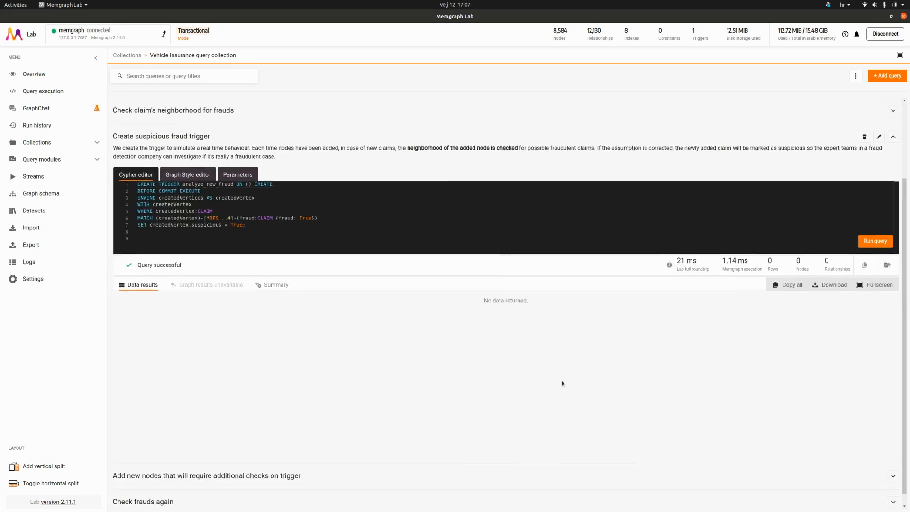
click(893, 234)
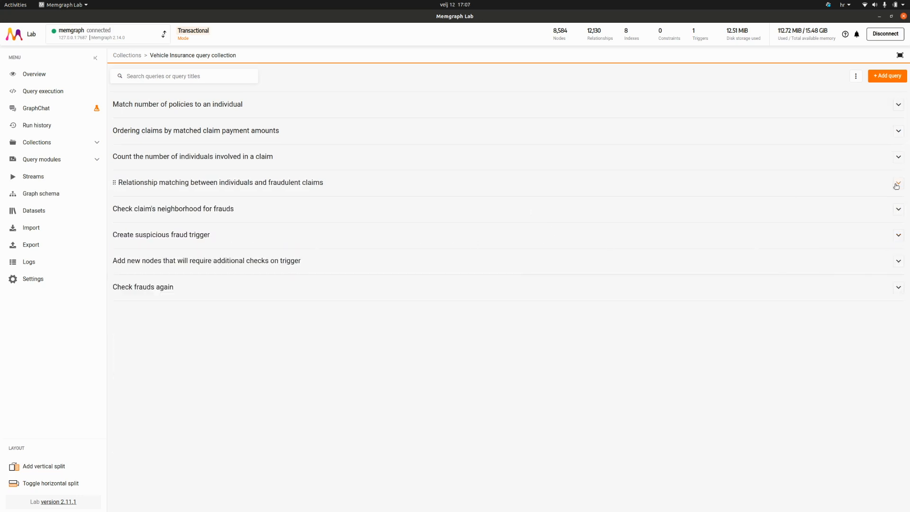
click(897, 209)
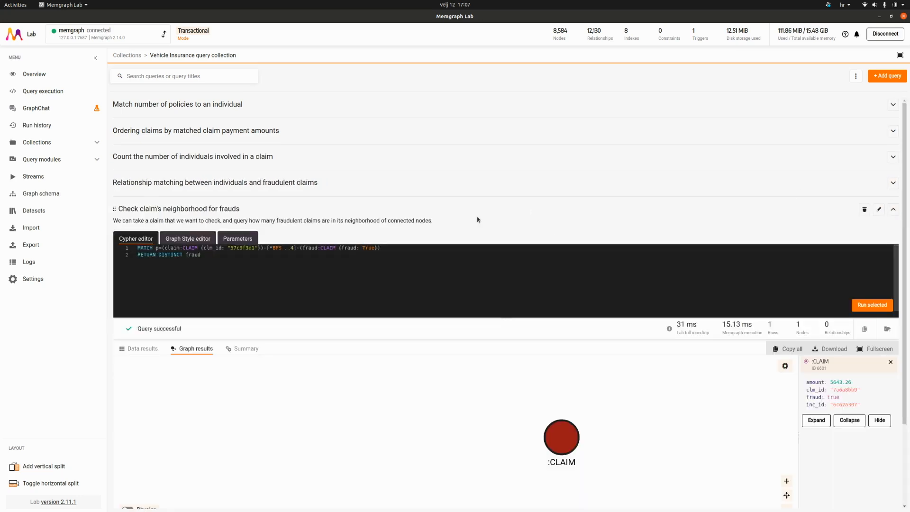
drag(278, 248, 292, 249)
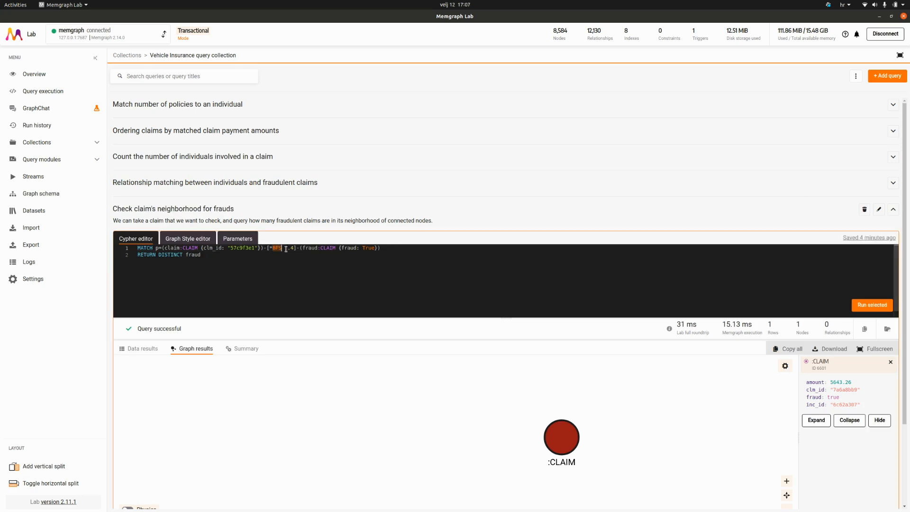
click(391, 260)
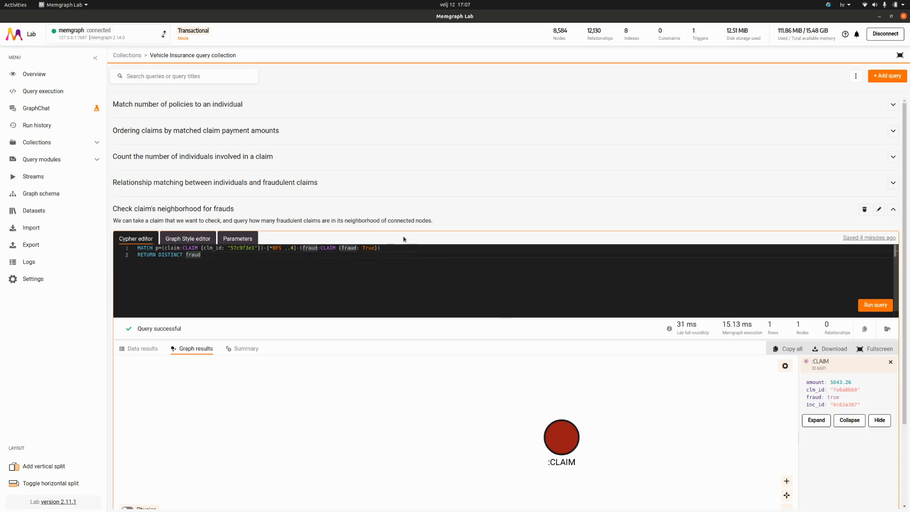
Look through the query modules, streams, GraphChat setup, run history and query collections pages
click(69, 159)
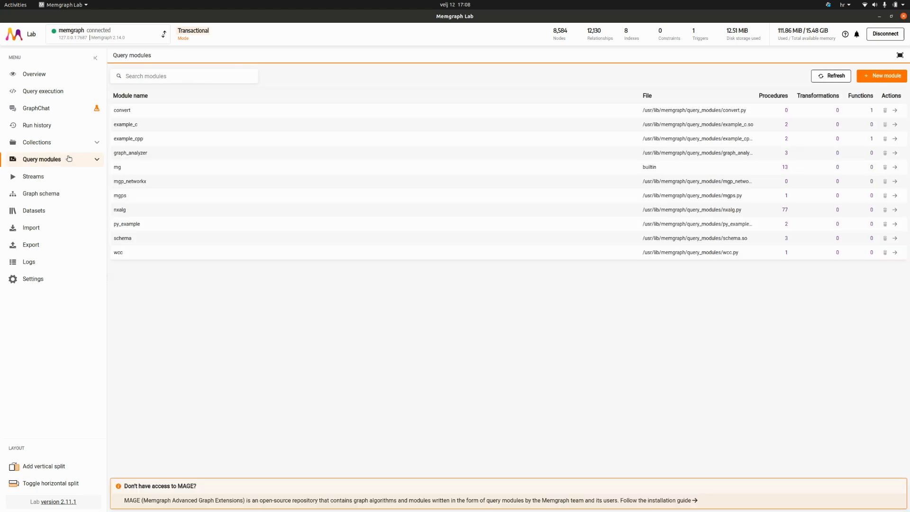
click(67, 175)
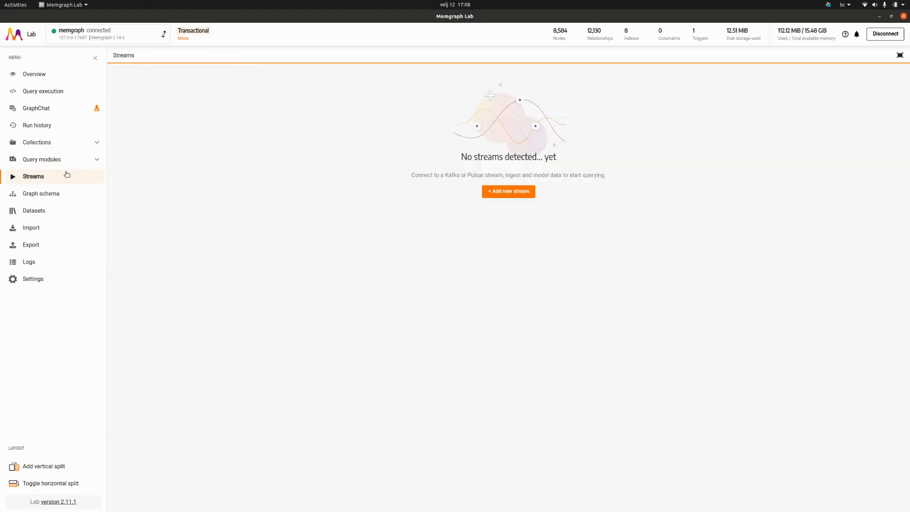
click(76, 110)
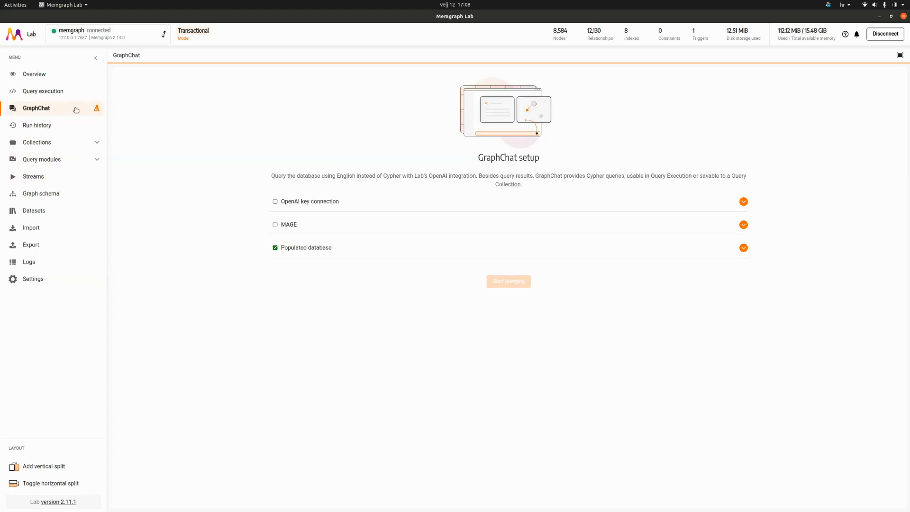
click(41, 124)
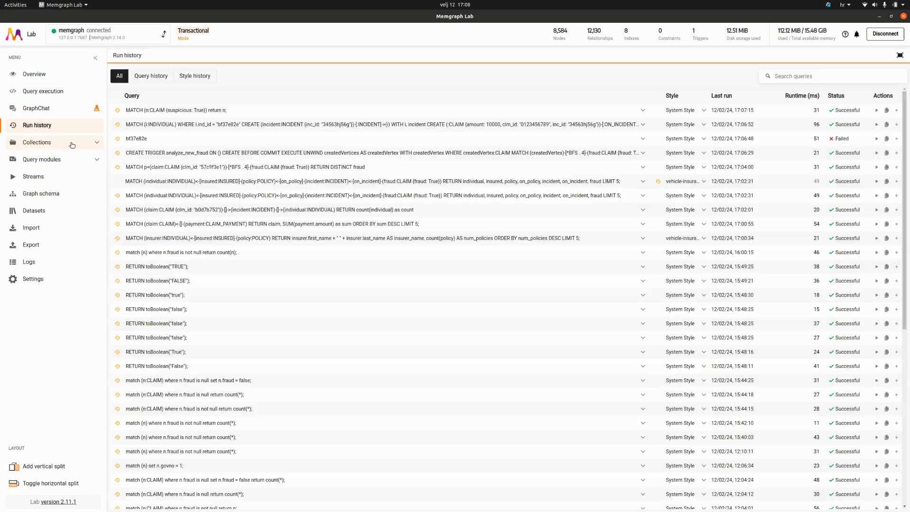
click(72, 145)
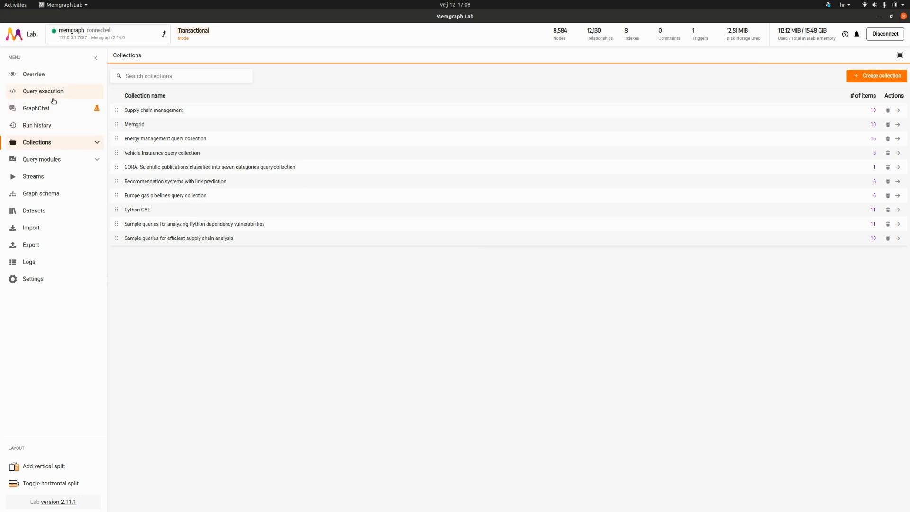
Open the graph schema and move the ADDRESS and VEHICLE nodes outward to untangle the layout
click(57, 193)
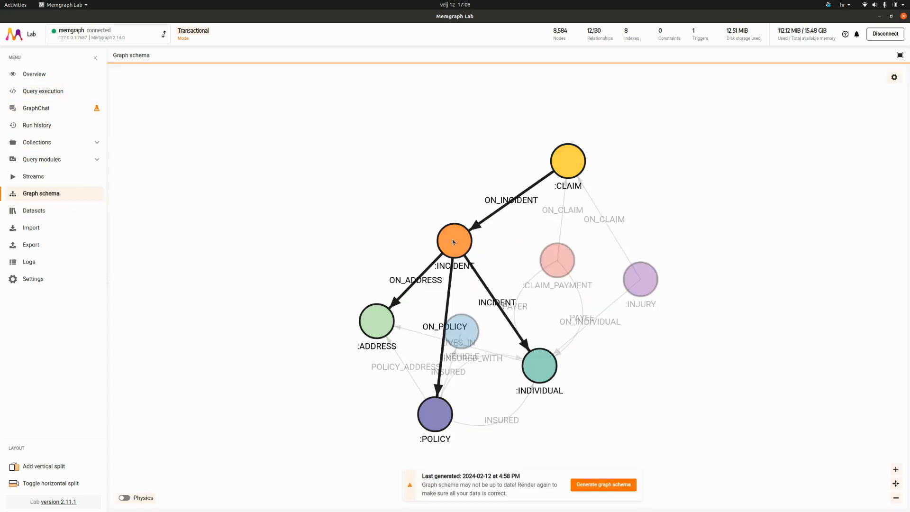
drag(371, 314, 251, 296)
drag(461, 330, 279, 424)
scroll(715, 407, down, 1)
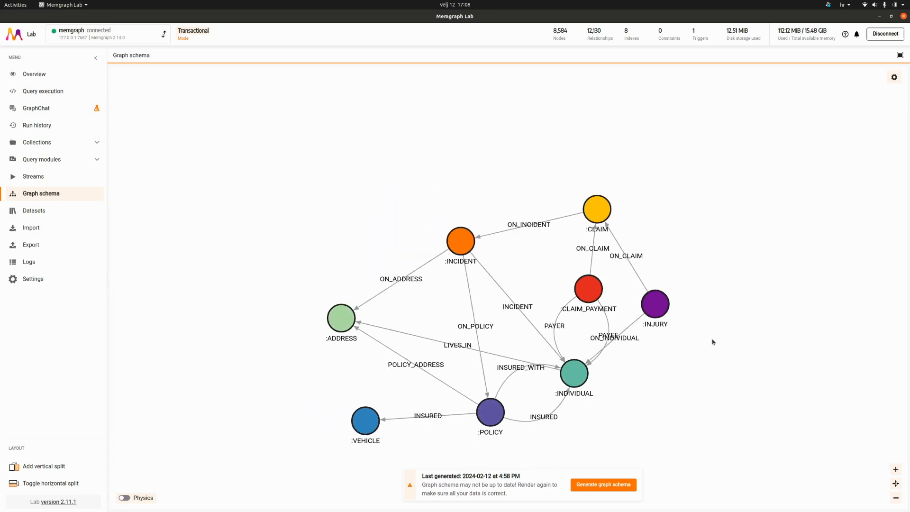